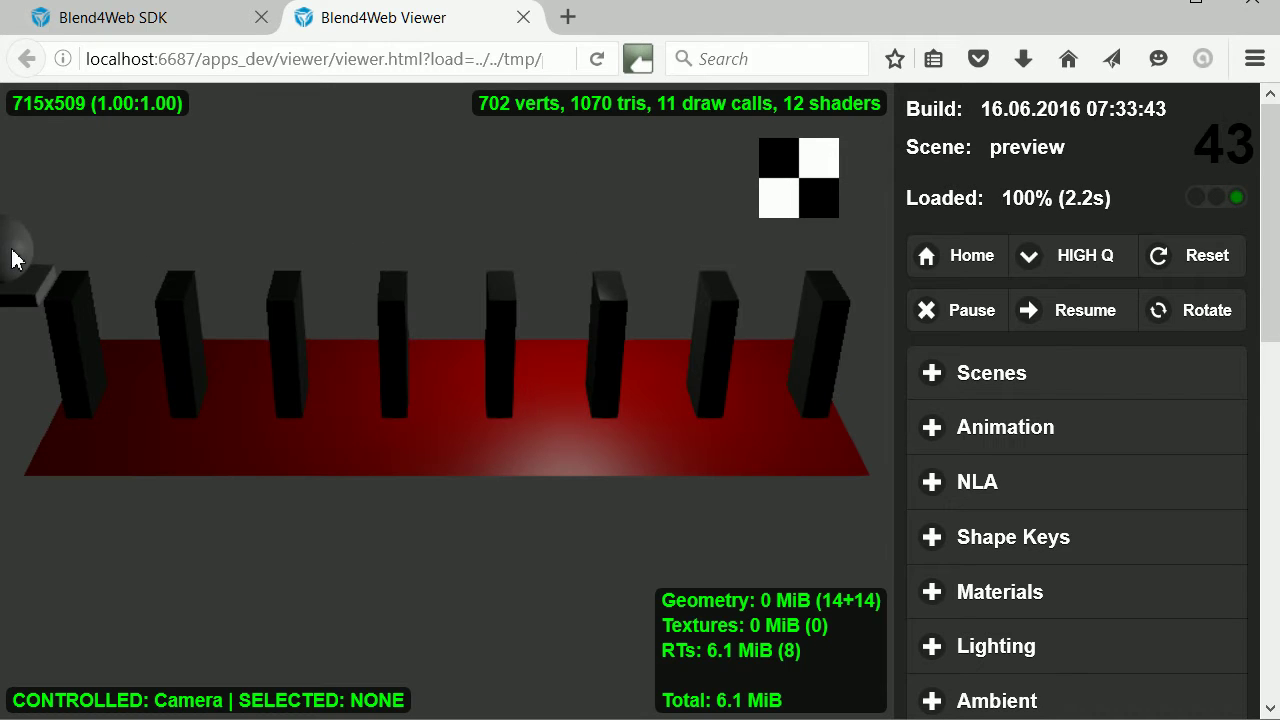
# Step: Trigger the sphere in the preview to run the dominoes and view the toppled row from another angle
pyautogui.click(18, 254)
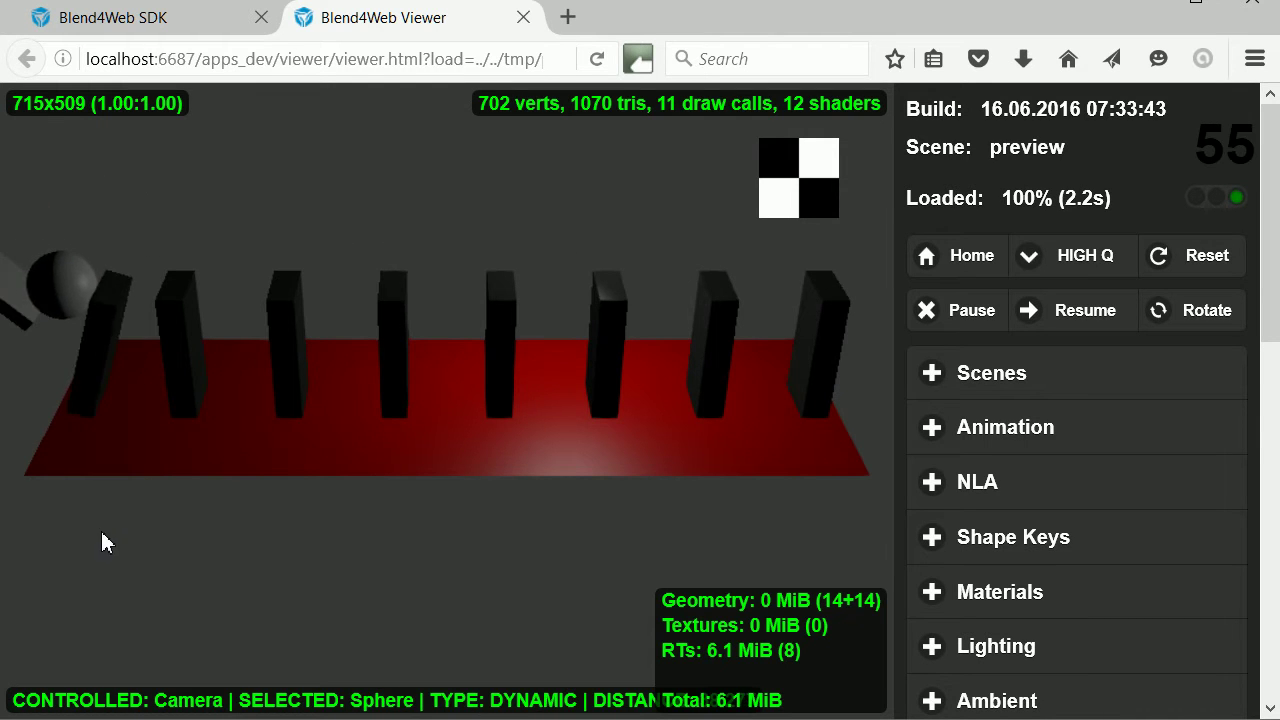
pyautogui.moveTo(104, 542); pyautogui.dragTo(549, 557)
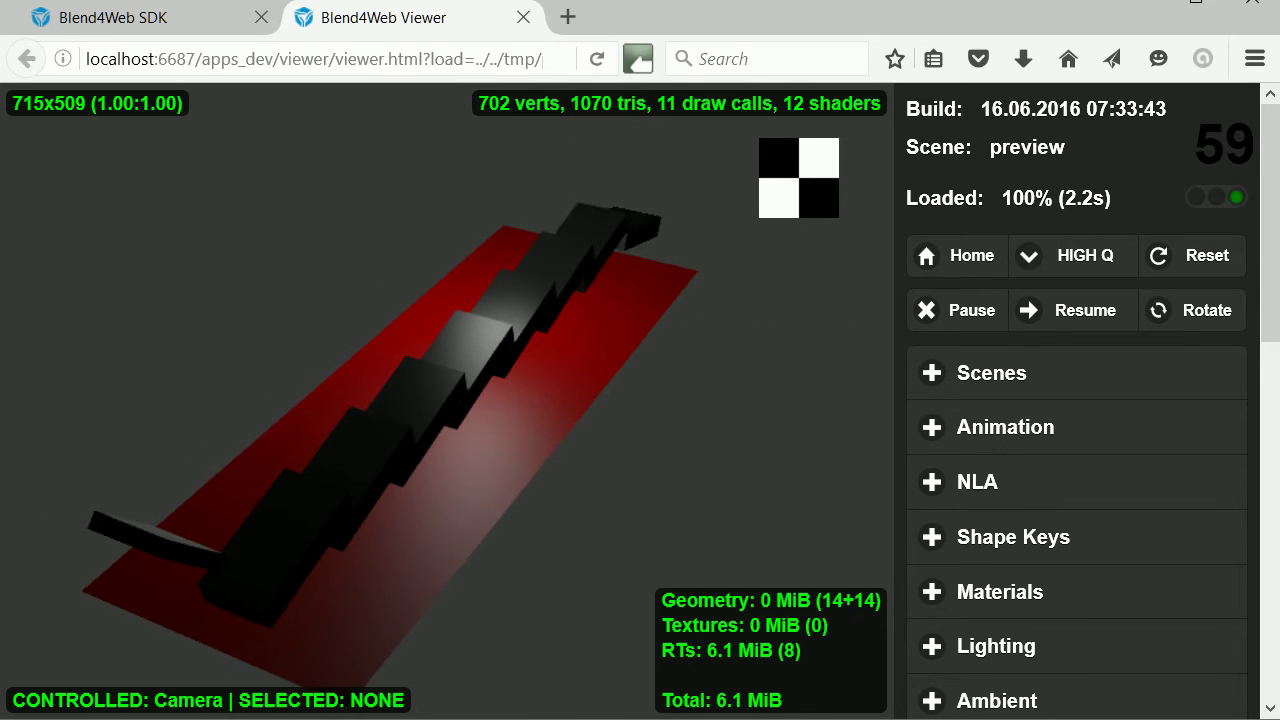
pyautogui.click(189, 20)
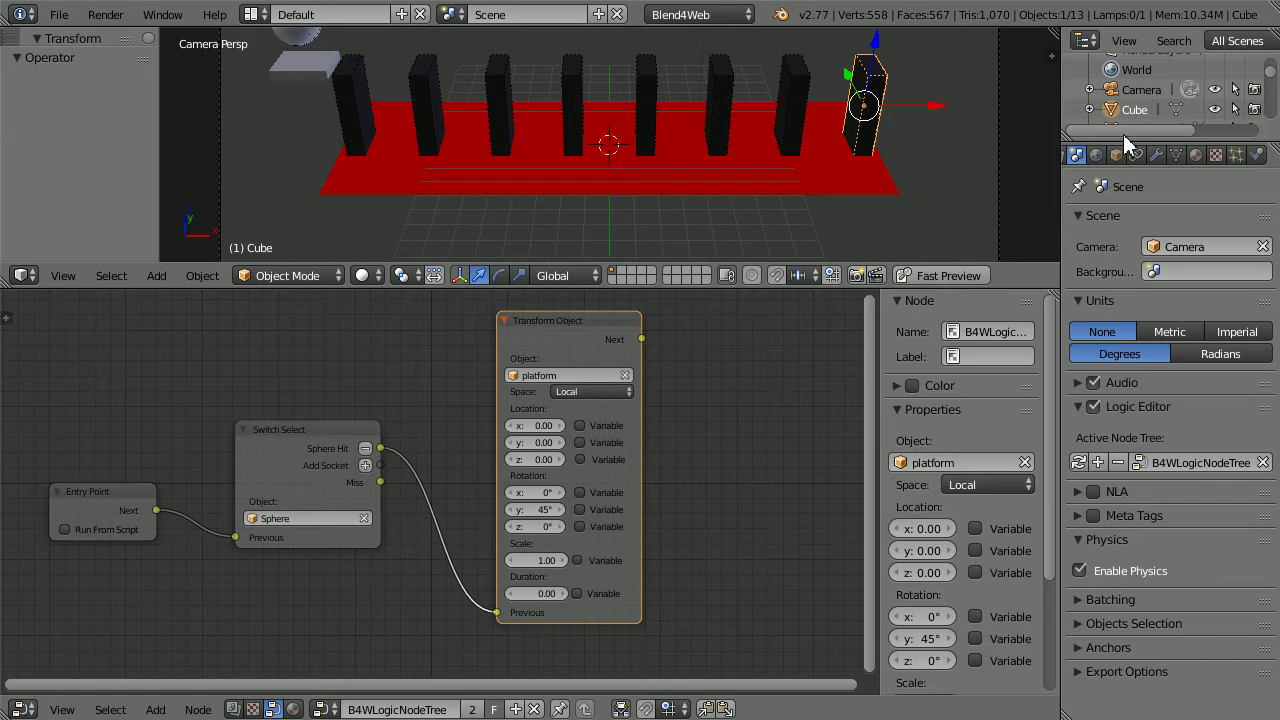
# Step: Open the Blend4Web Project Manager from Blender's development server options and hide the stock projects
pyautogui.scroll(3, 1120, 155)
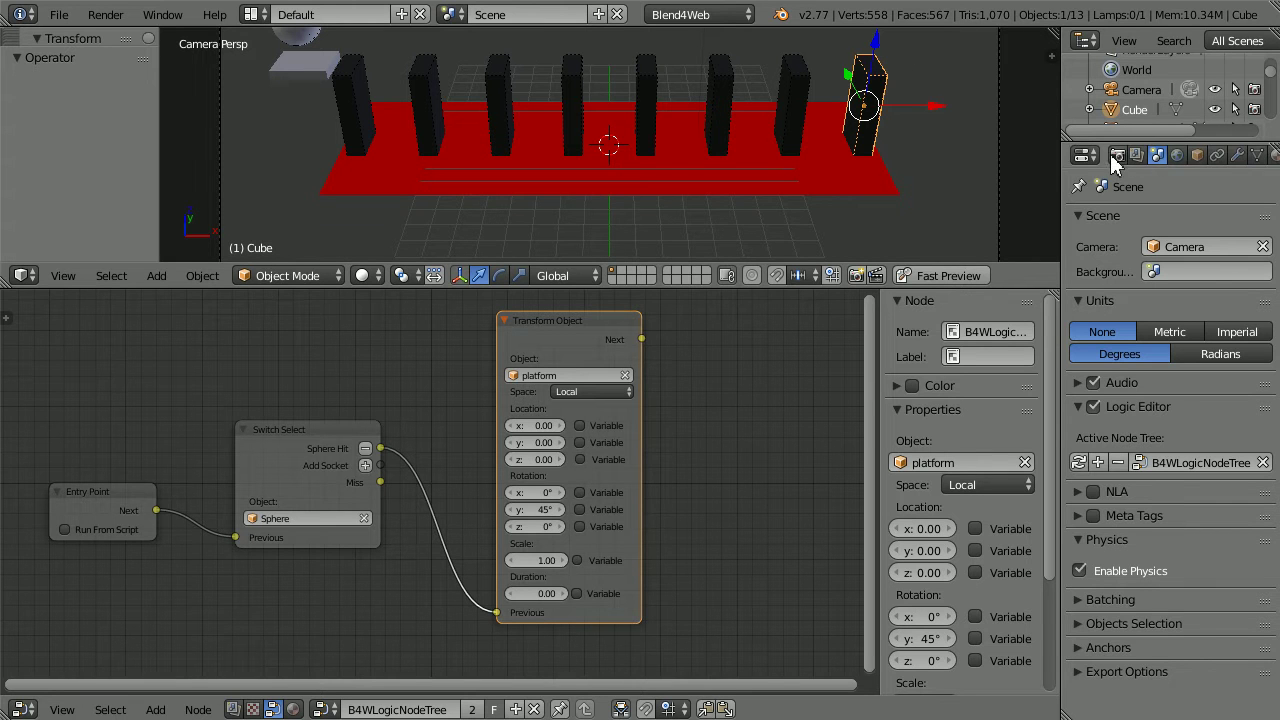
pyautogui.click(1117, 156)
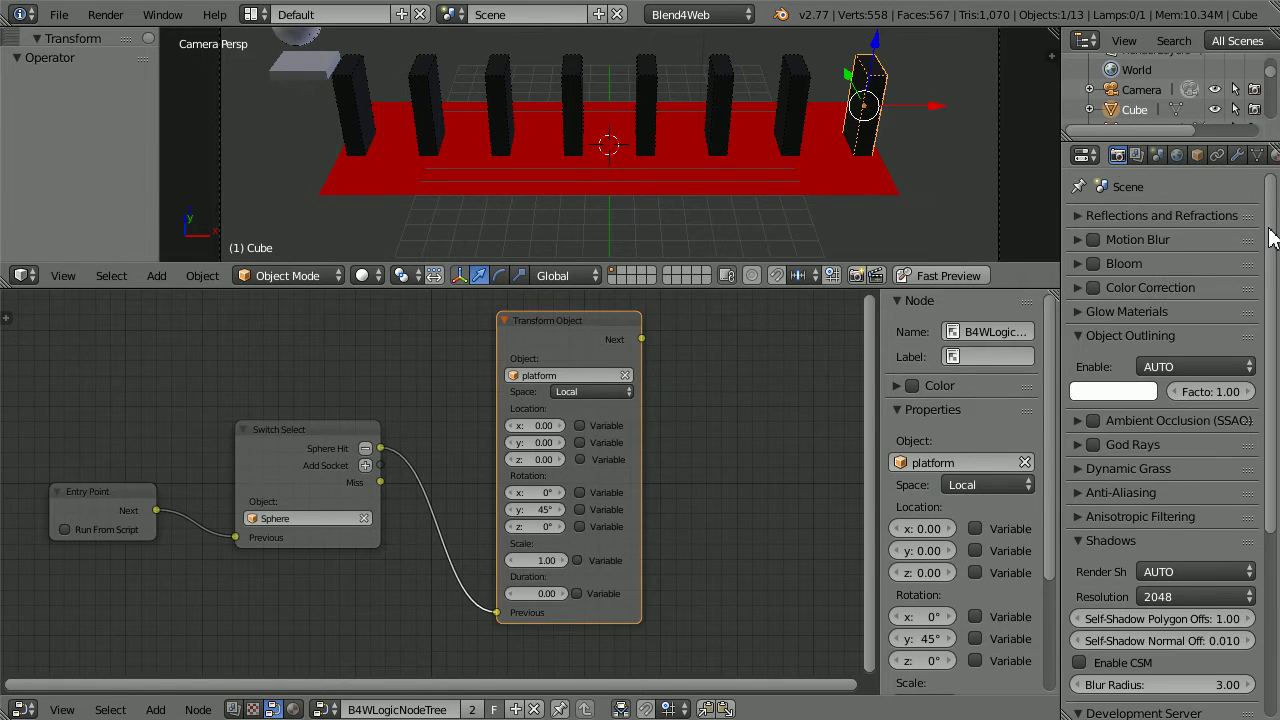
pyautogui.scroll(-7, 1230, 400)
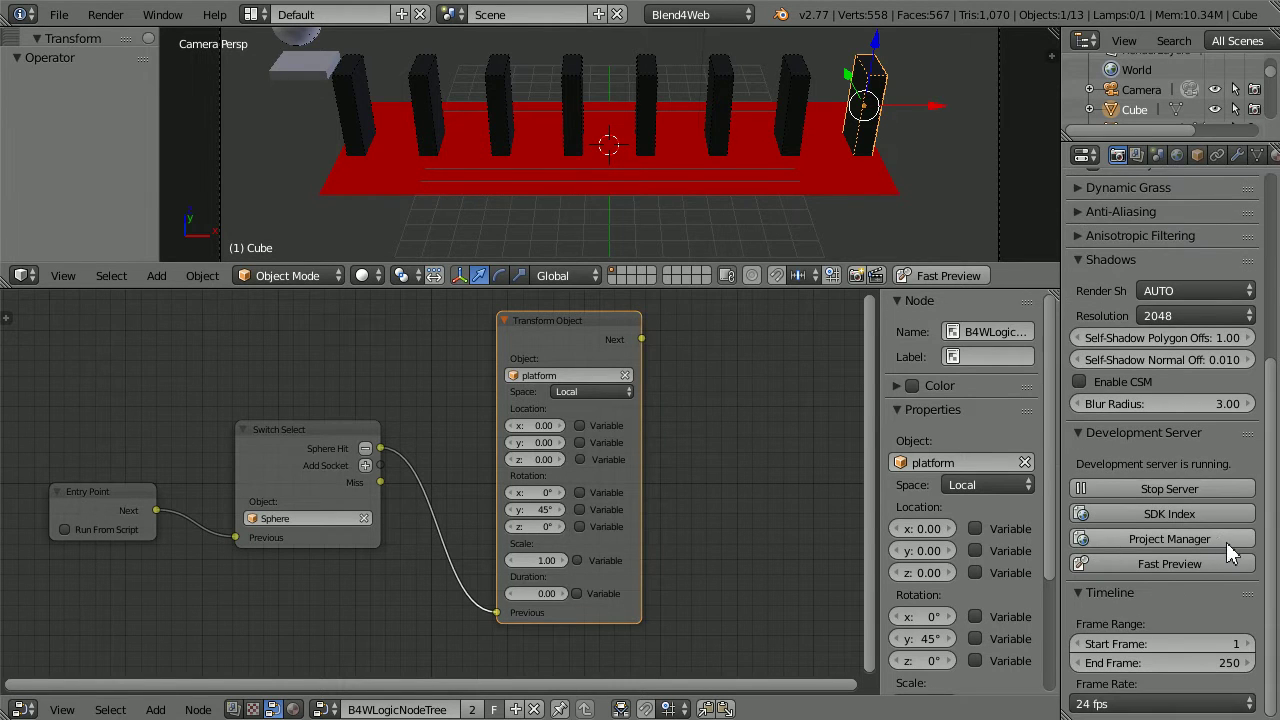
pyautogui.click(1228, 540)
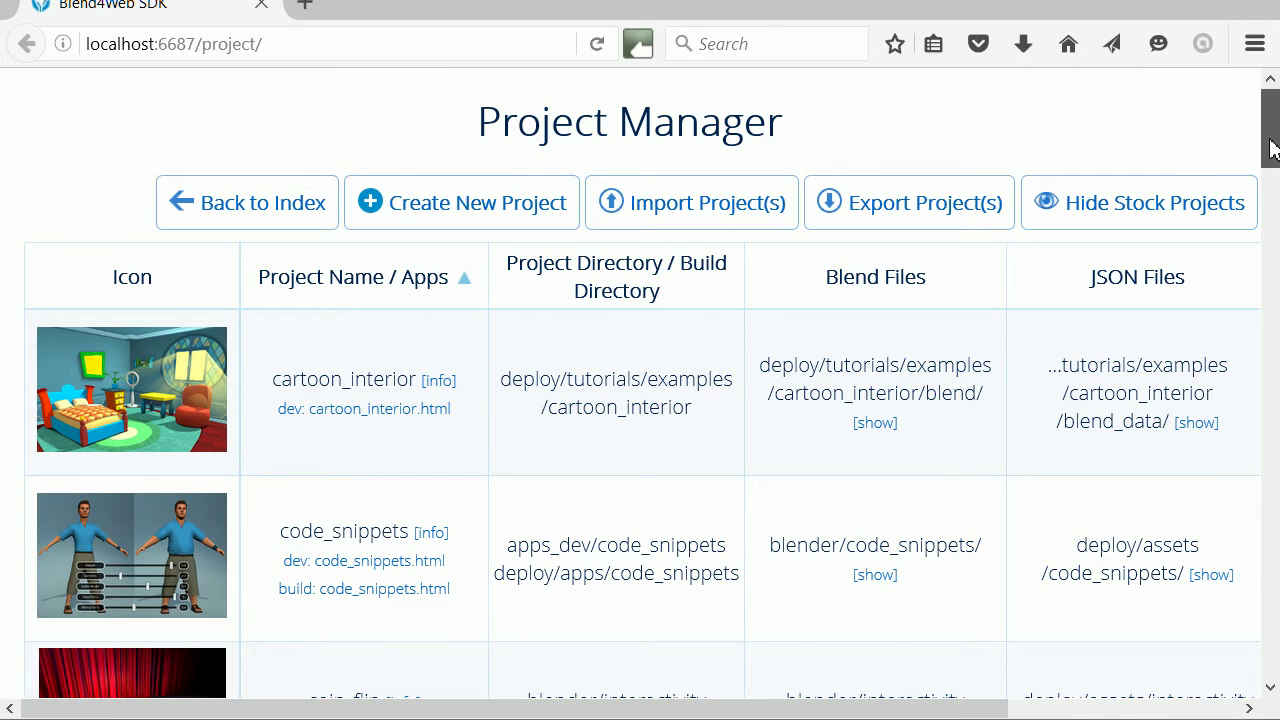
pyautogui.moveTo(1268, 134)
pyautogui.mouseDown()
pyautogui.moveTo(1276, 236)
pyautogui.moveTo(1275, 140)
pyautogui.mouseUp()
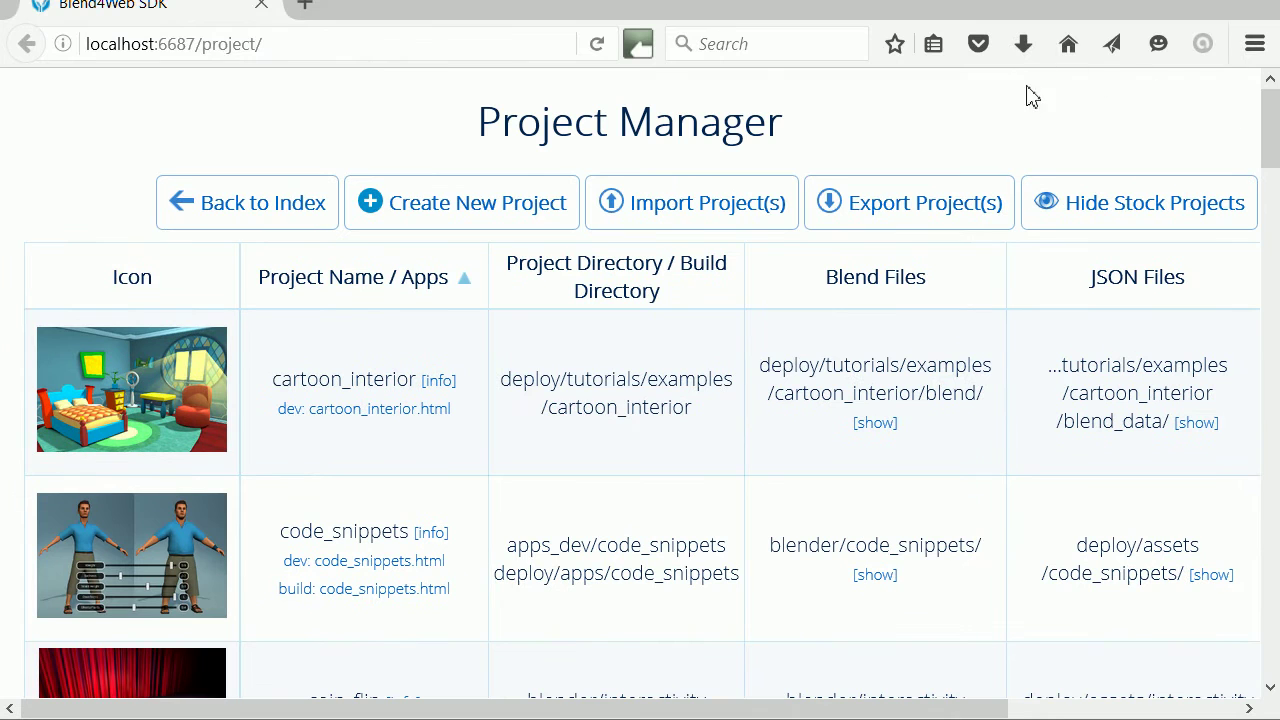
pyautogui.click(1155, 217)
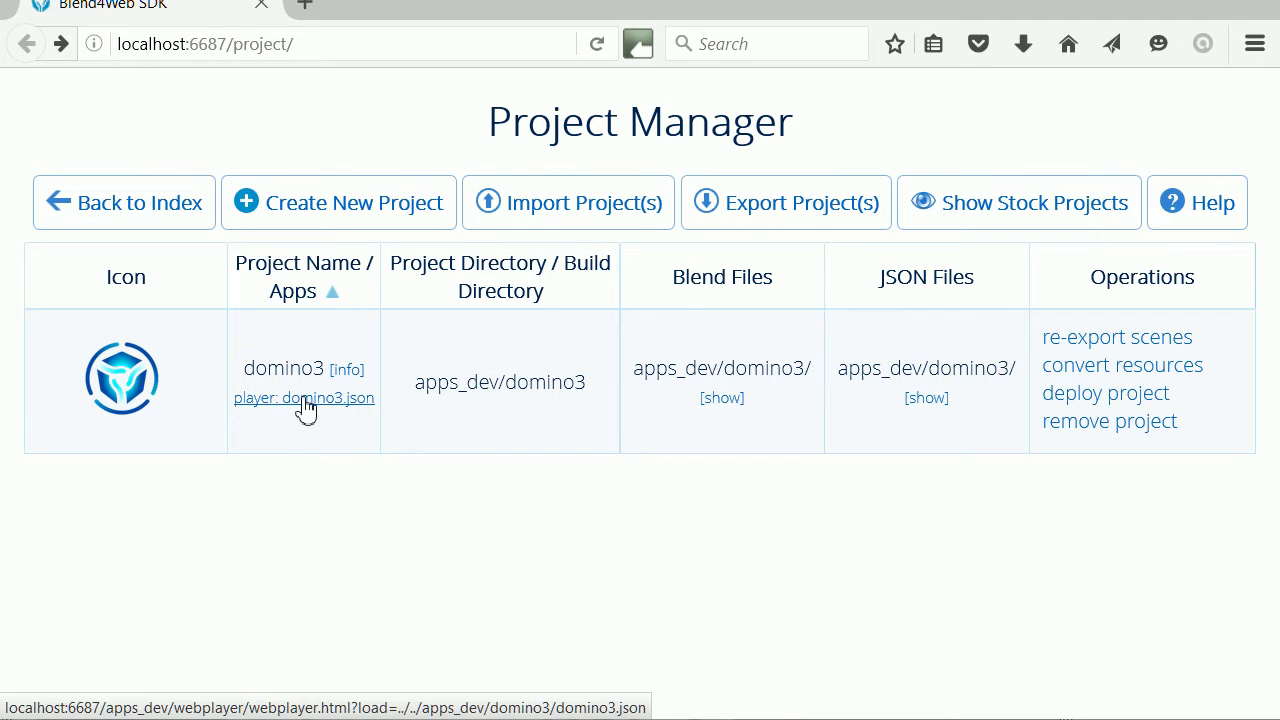
# Step: Preview the domino3 project in the web player, and show its blend and JSON files in the project list
pyautogui.click(306, 400)
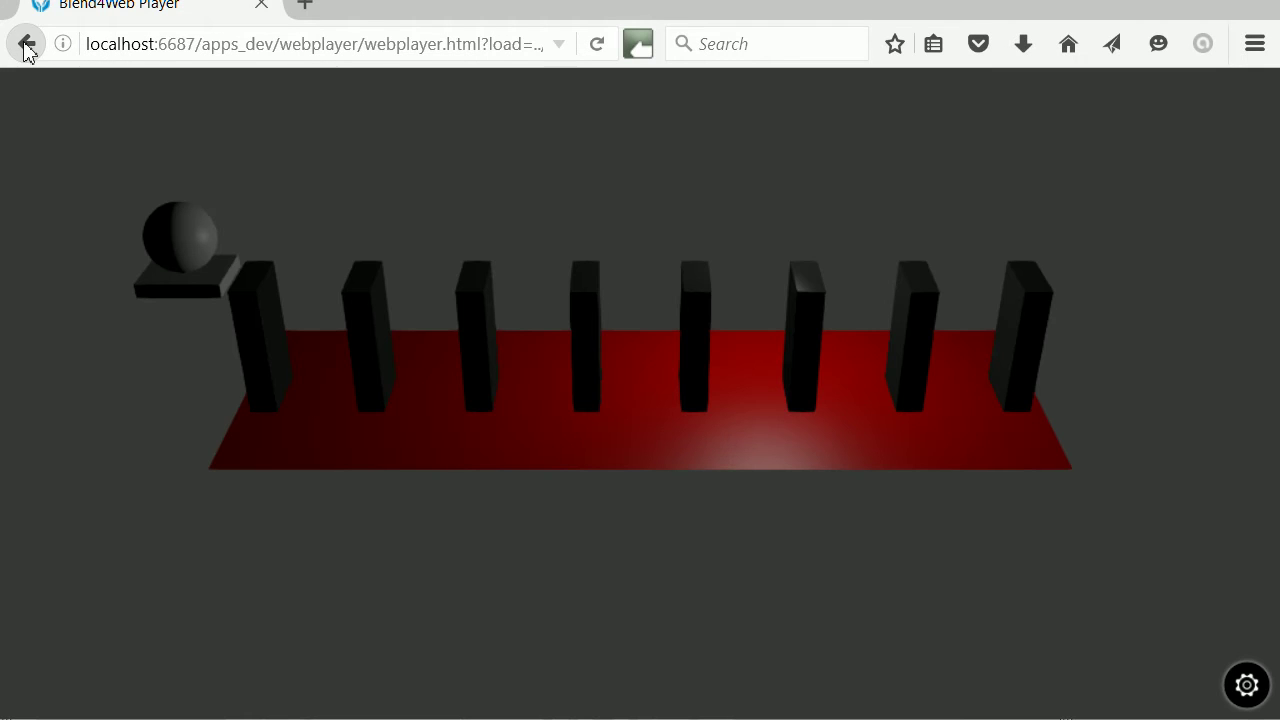
pyautogui.click(26, 46)
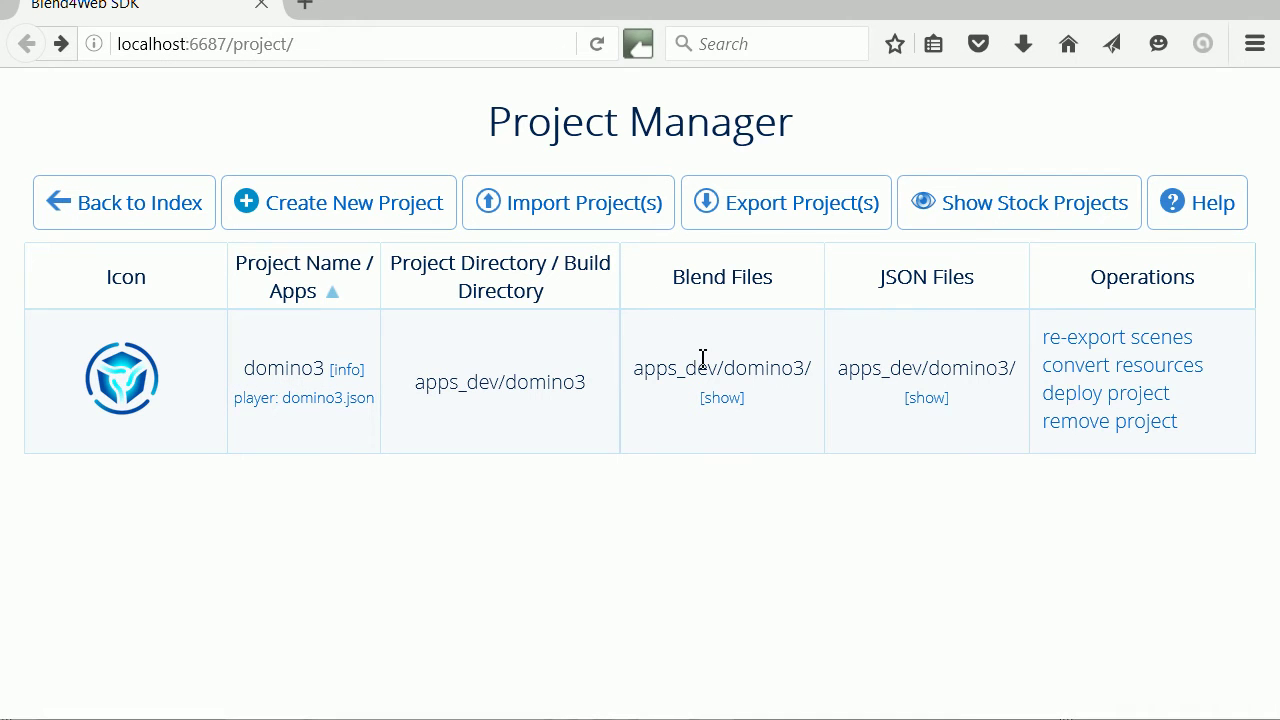
pyautogui.click(722, 399)
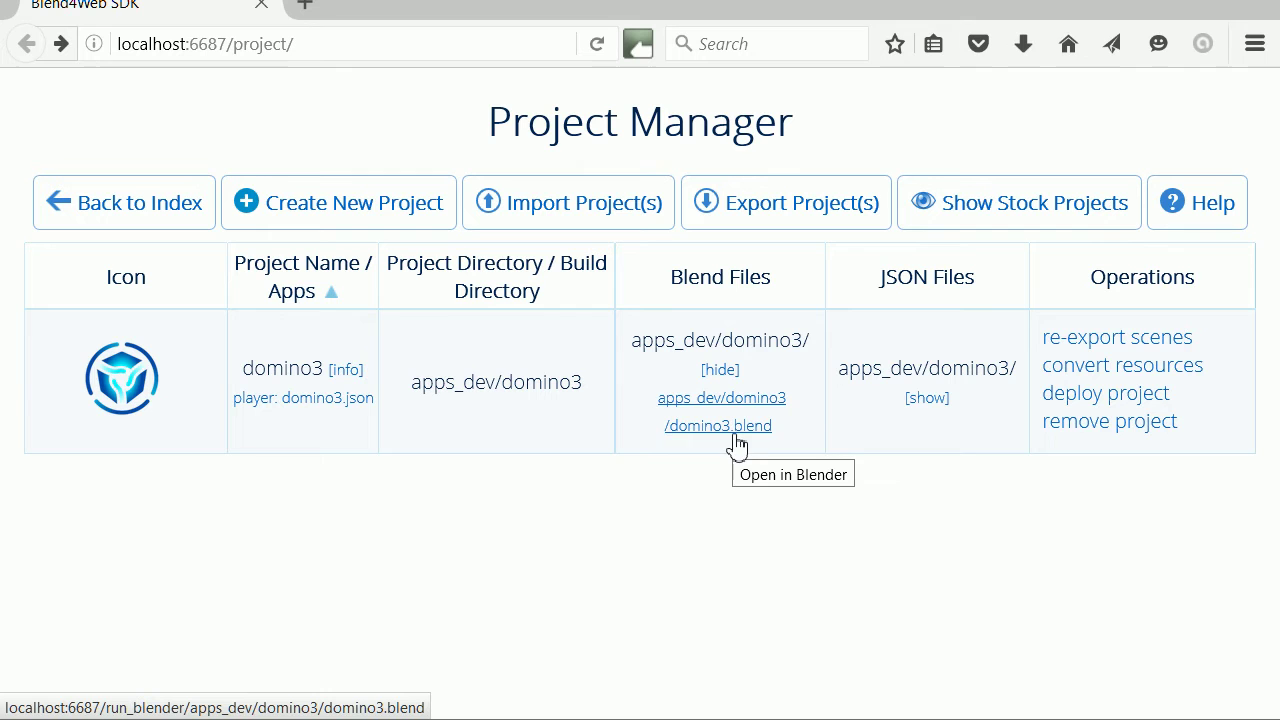
pyautogui.click(930, 405)
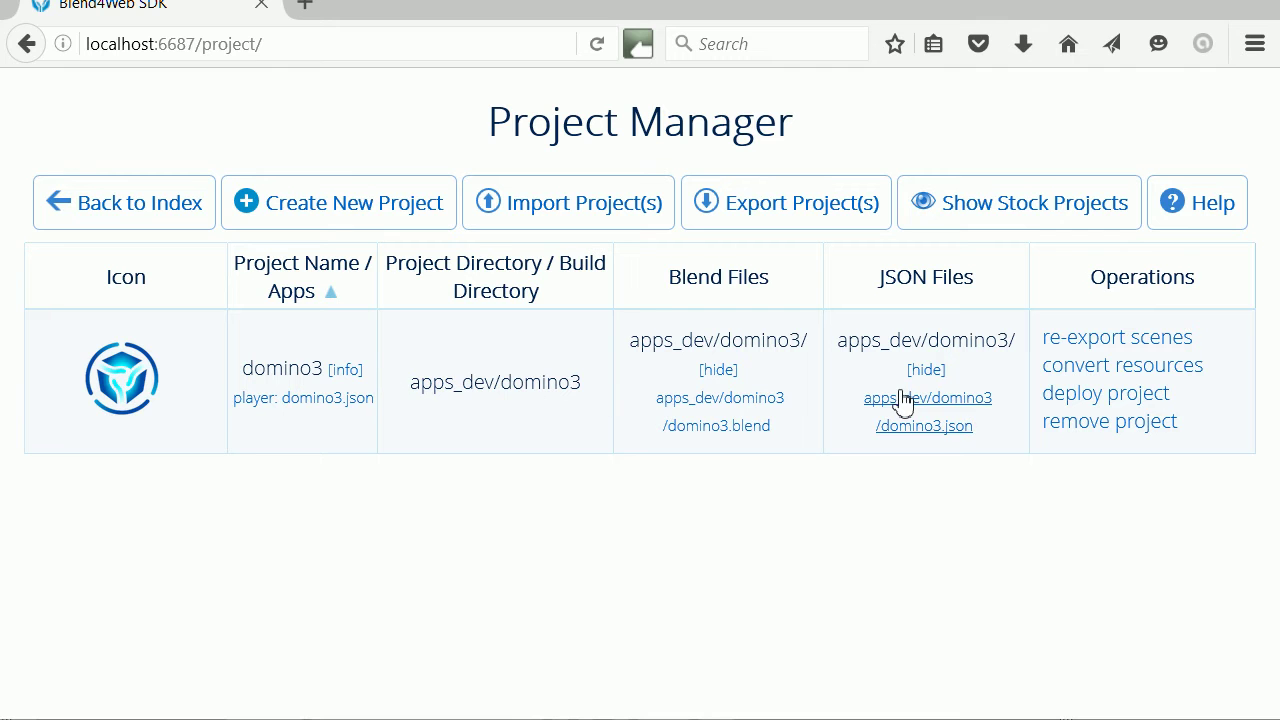
# Step: Start creating a new project and name it domino4
pyautogui.click(357, 219)
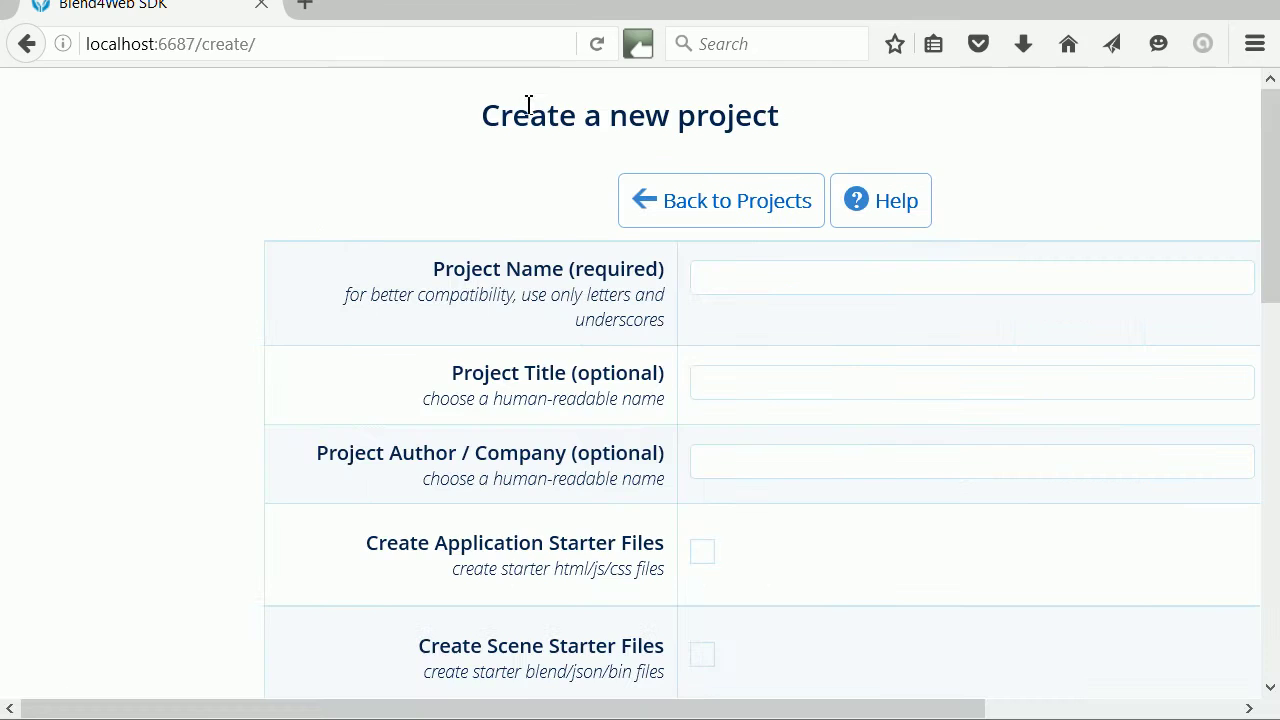
pyautogui.click(814, 266)
pyautogui.write('domino')
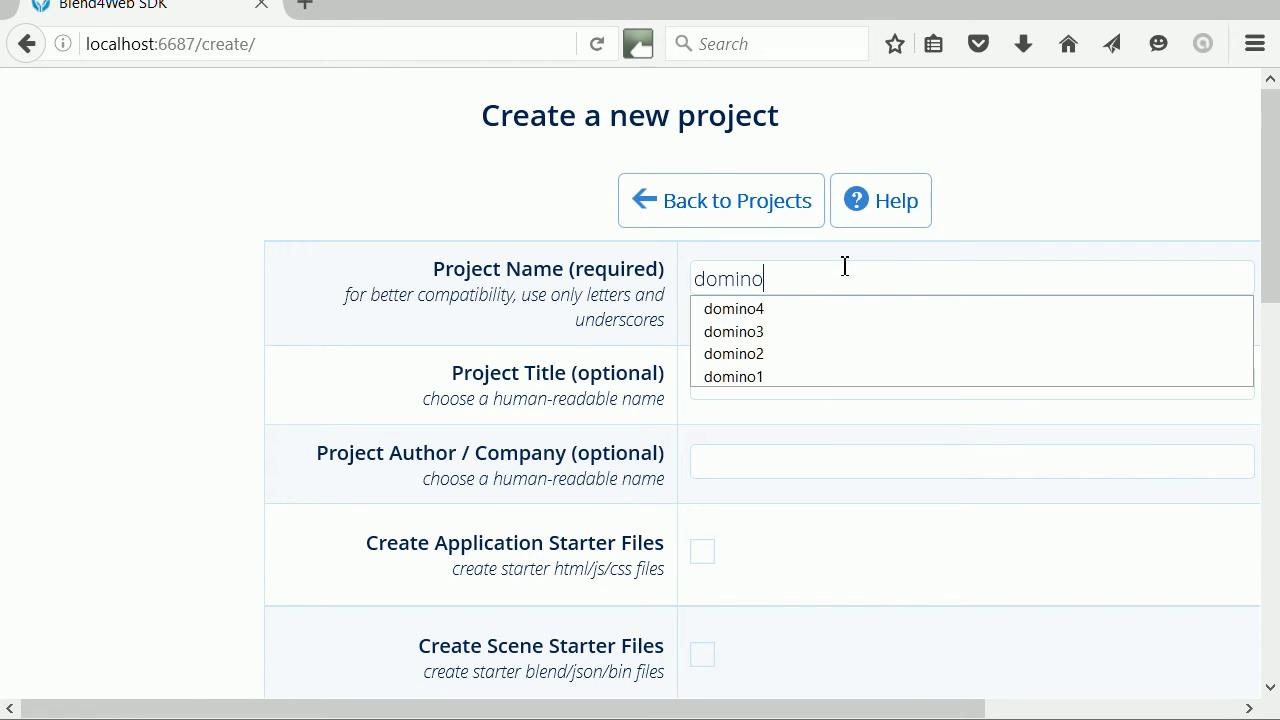
pyautogui.write('4')
pyautogui.press('Tab')
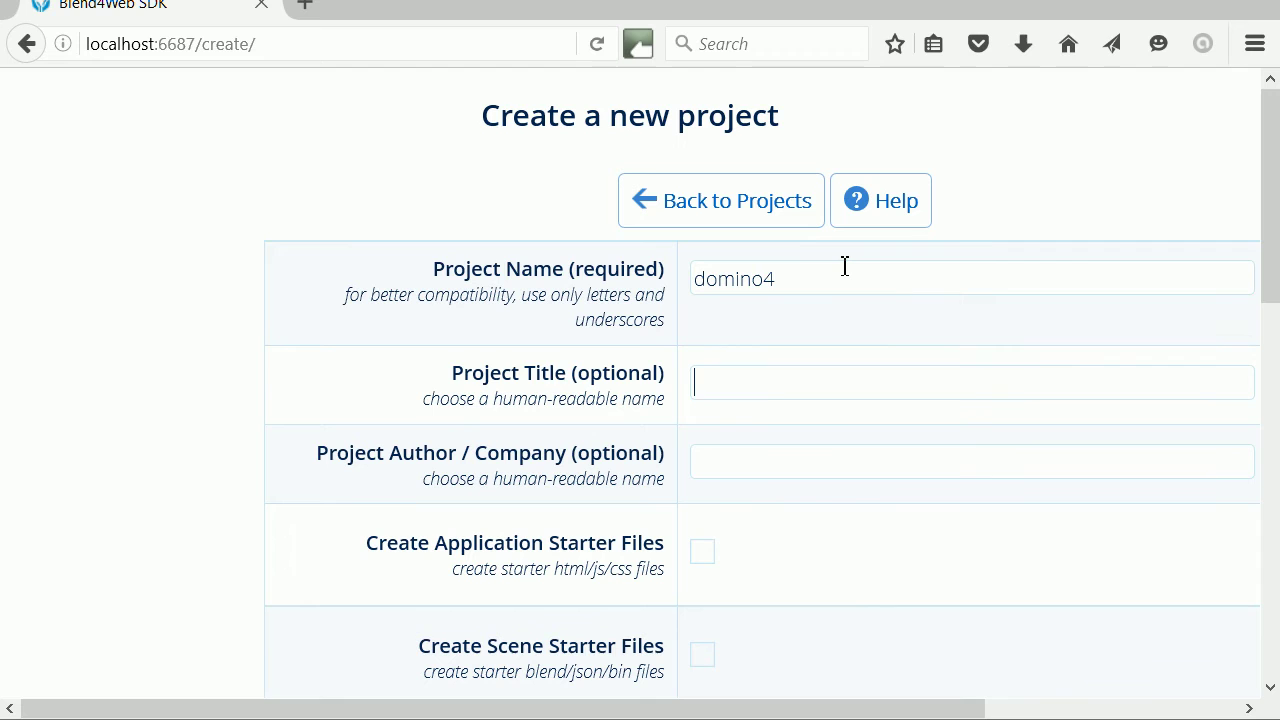
# Step: Set the project title to "domino run" and fill in the project author's name
pyautogui.write('domino')
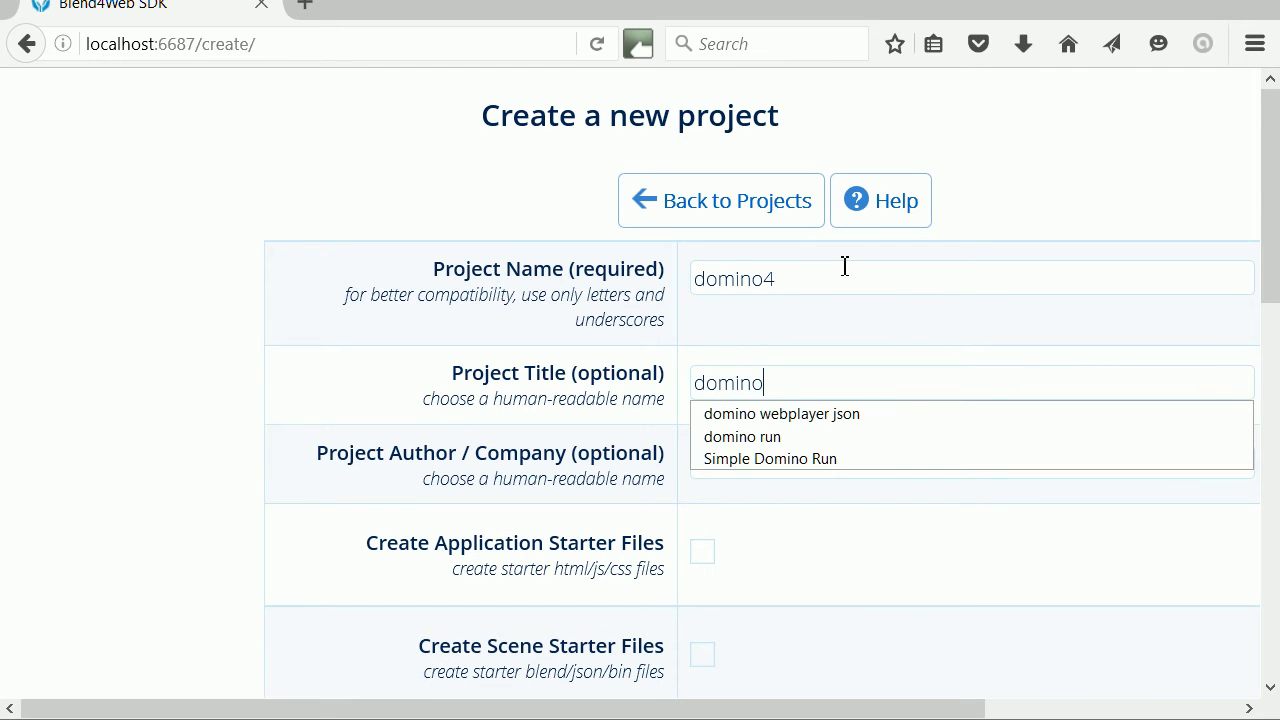
pyautogui.write(' ru')
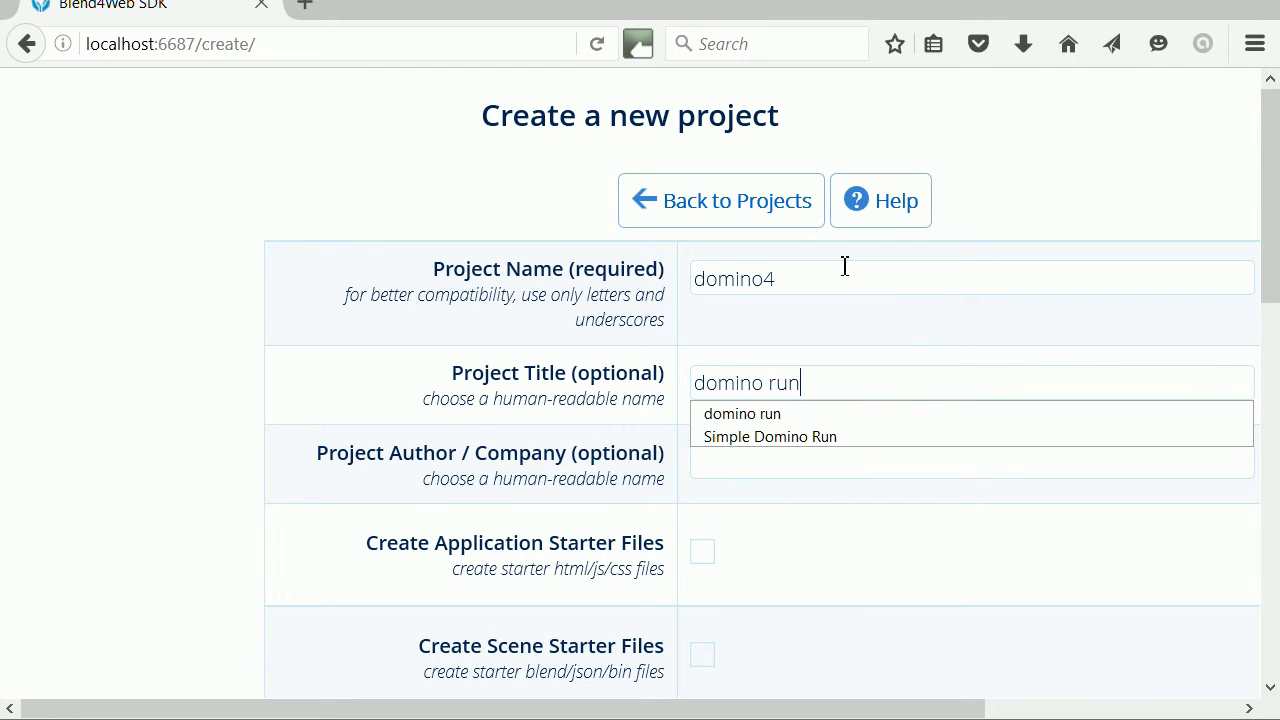
pyautogui.write('n')
pyautogui.press('Tab')
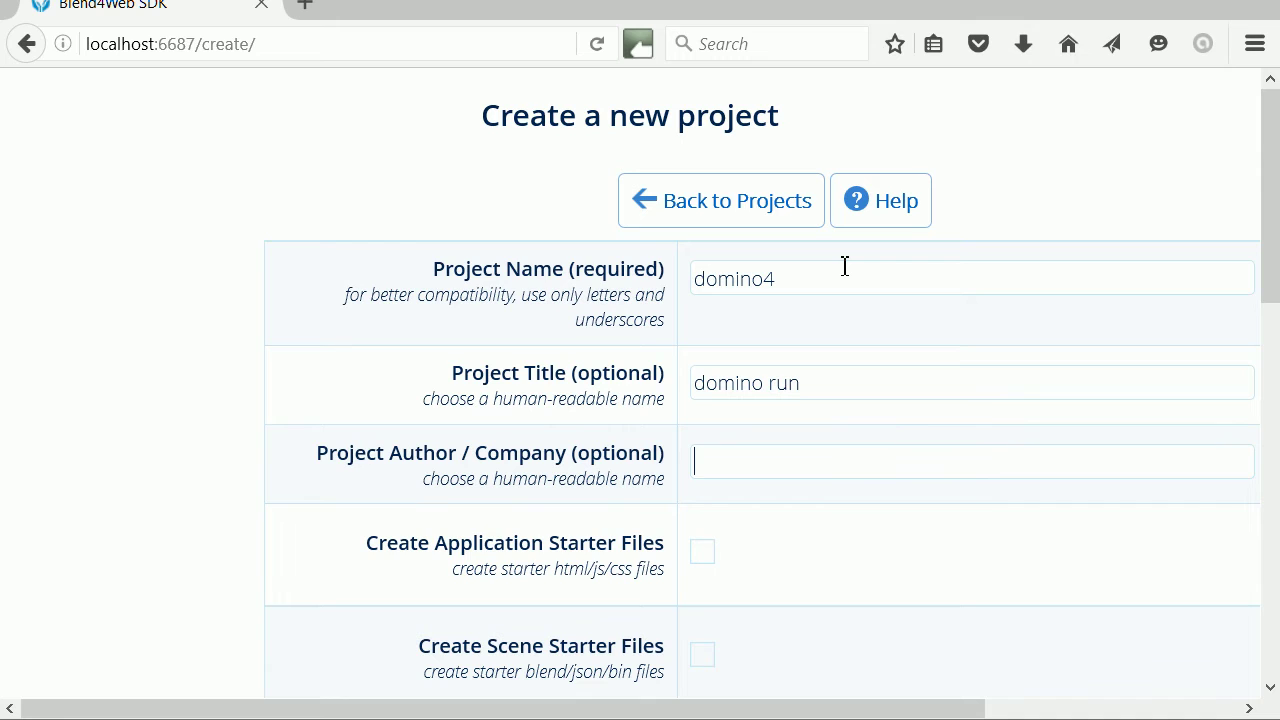
pyautogui.write('ianscot')
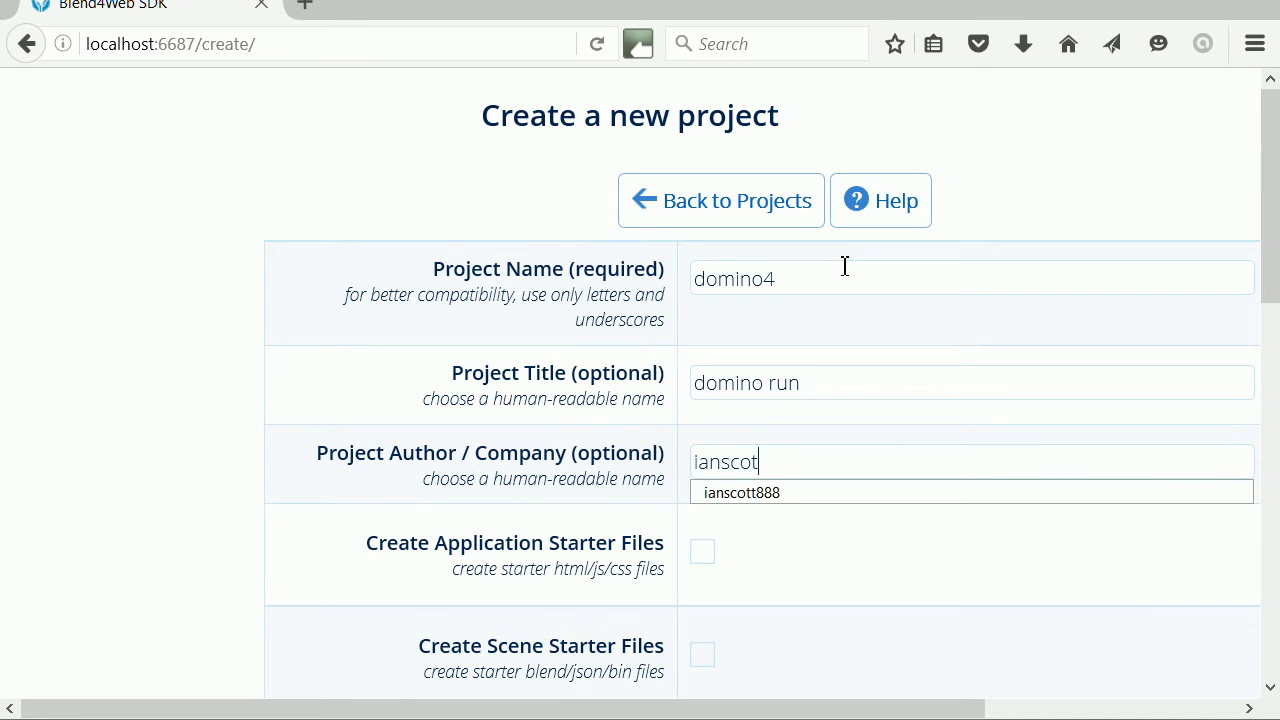
pyautogui.write('t888')
pyautogui.press('Escape')
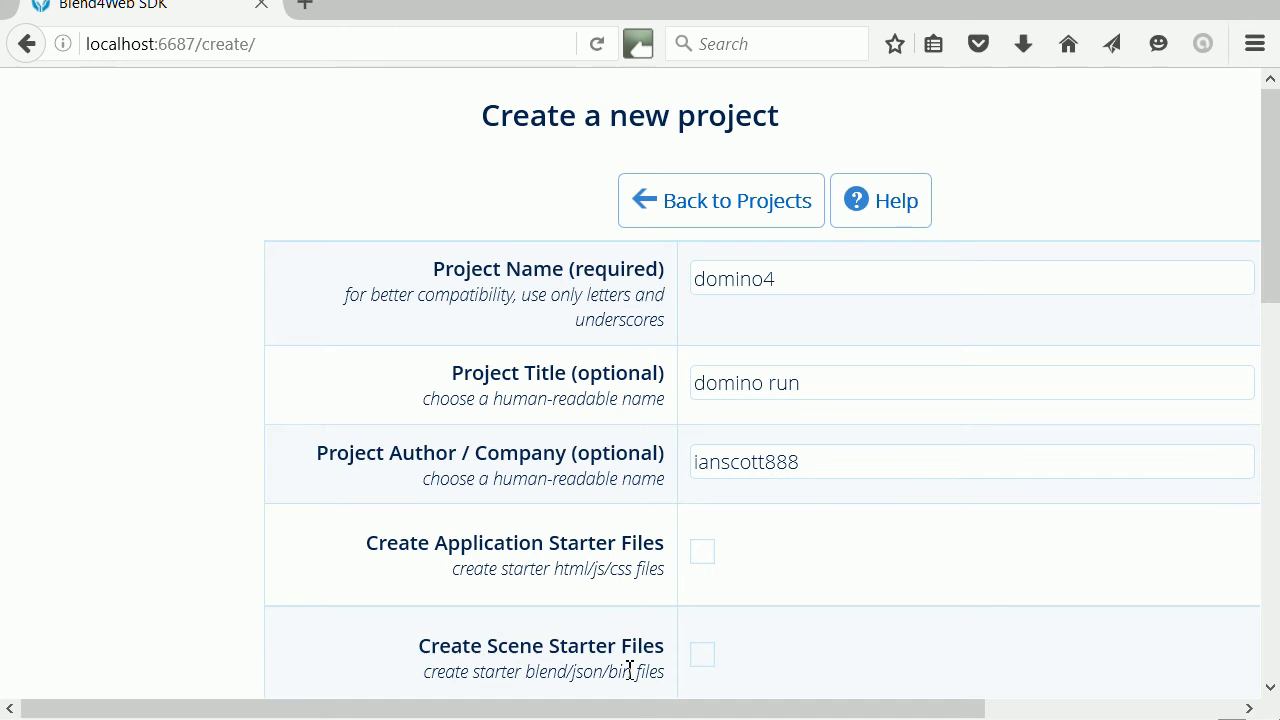
# Step: Create the project with scene starter files, as a bundled project with the WebPlayer JSON engine binding
pyautogui.click(702, 666)
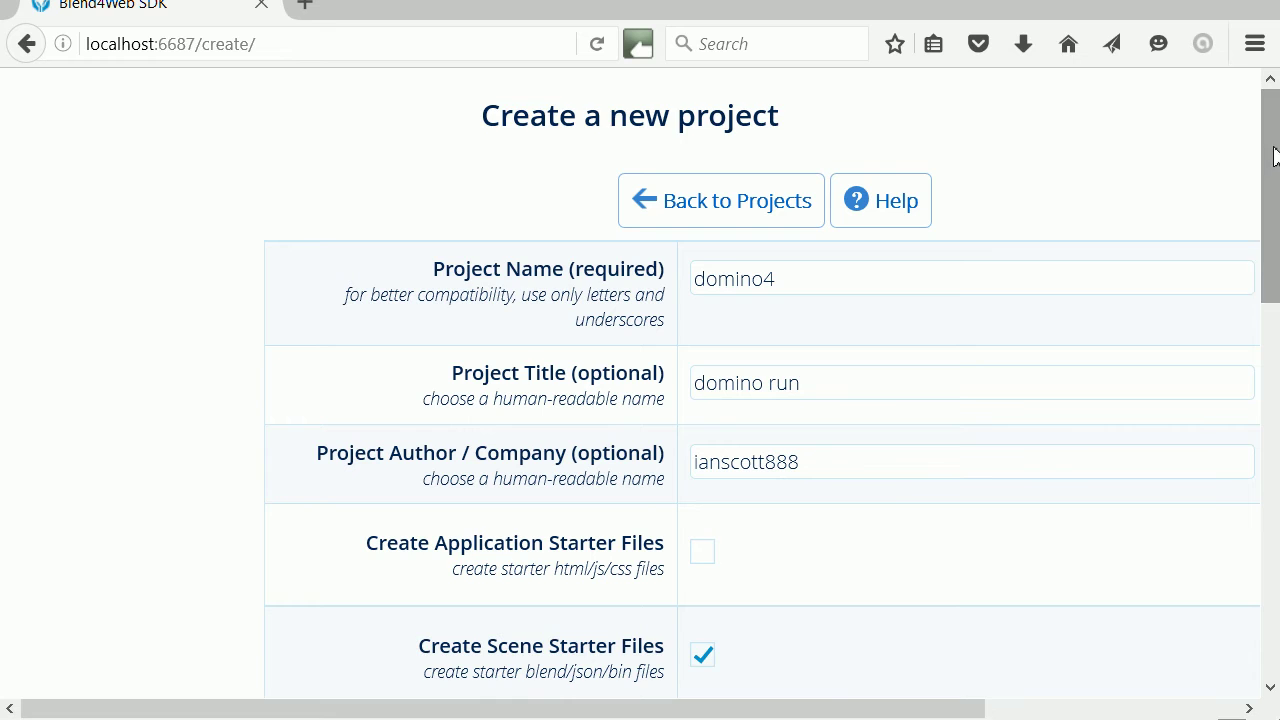
pyautogui.moveTo(1270, 150); pyautogui.dragTo(1270, 289)
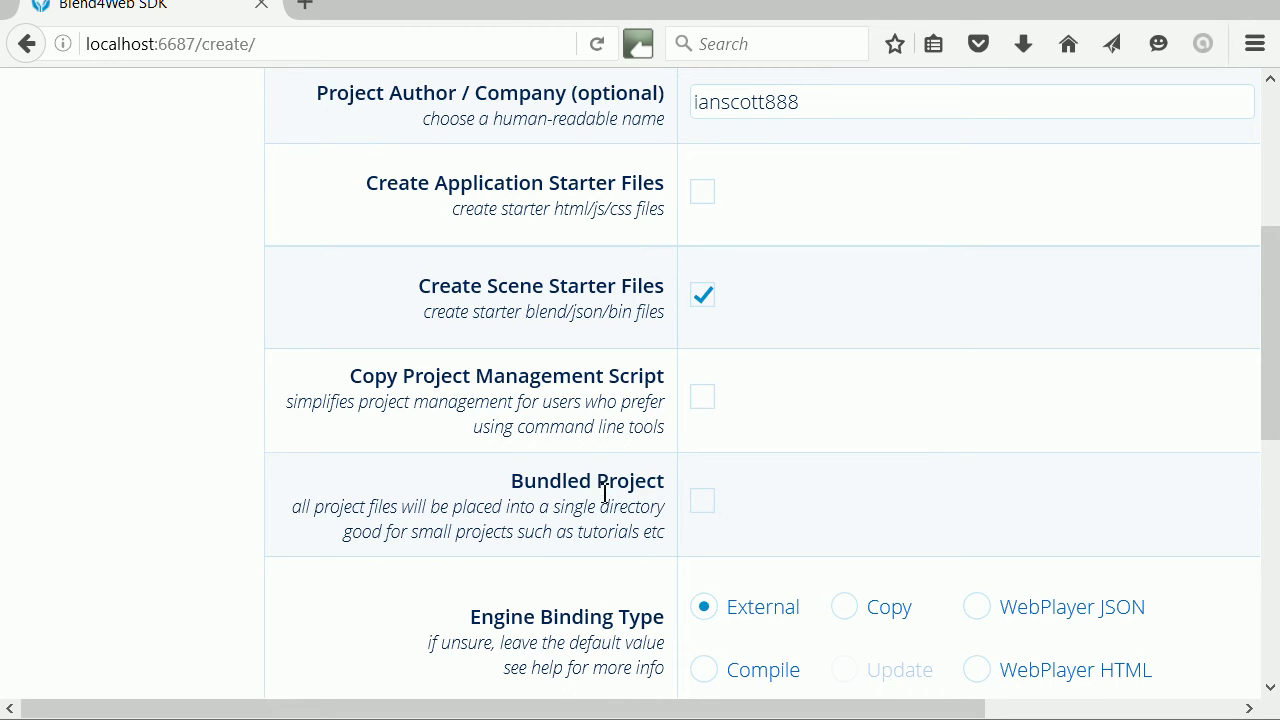
pyautogui.click(706, 509)
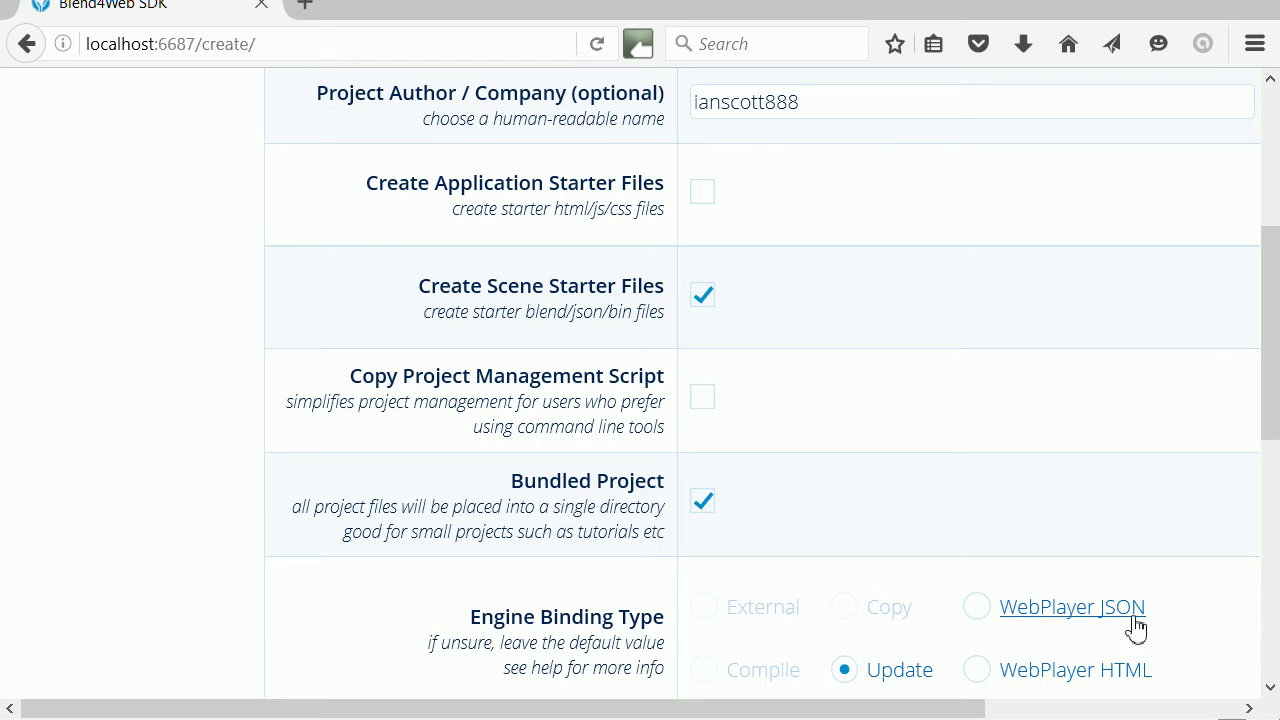
pyautogui.click(977, 608)
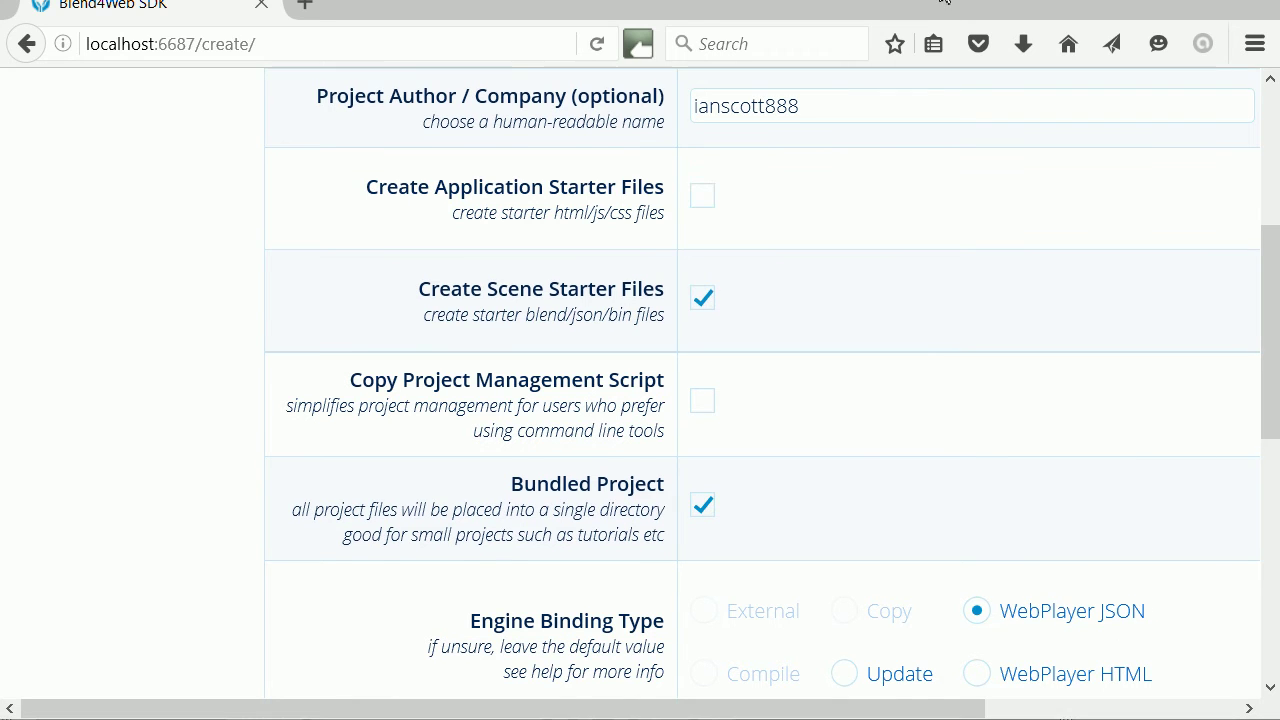
pyautogui.moveTo(1266, 287); pyautogui.dragTo(1251, 560)
pyautogui.click(781, 628)
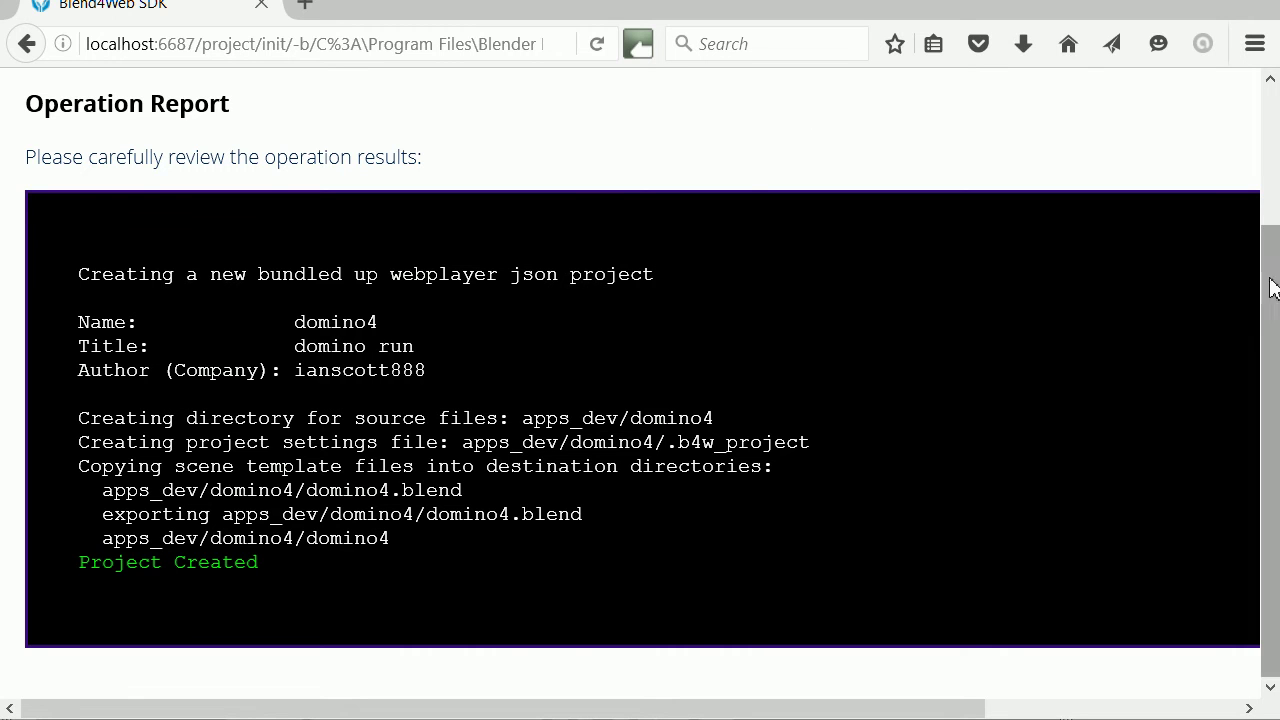
# Step: Return to the project list and show the blend file of the domino4 project
pyautogui.moveTo(1271, 286); pyautogui.dragTo(1270, 100)
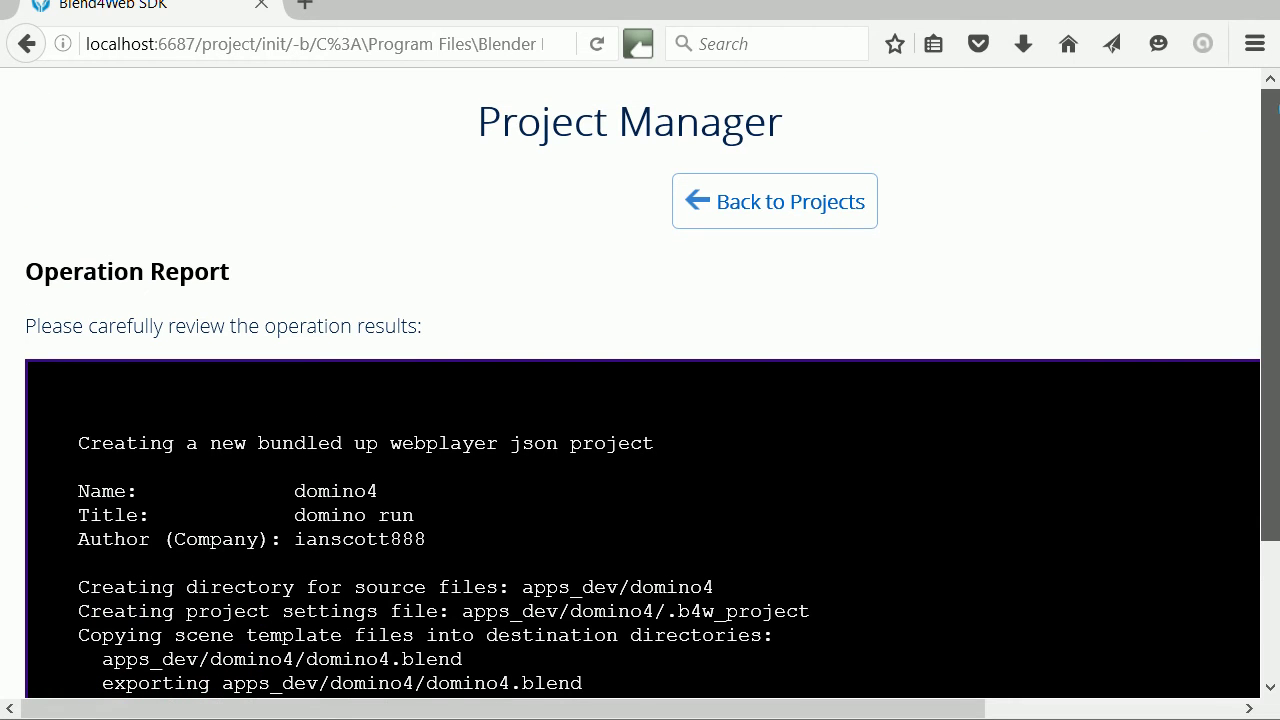
pyautogui.click(829, 206)
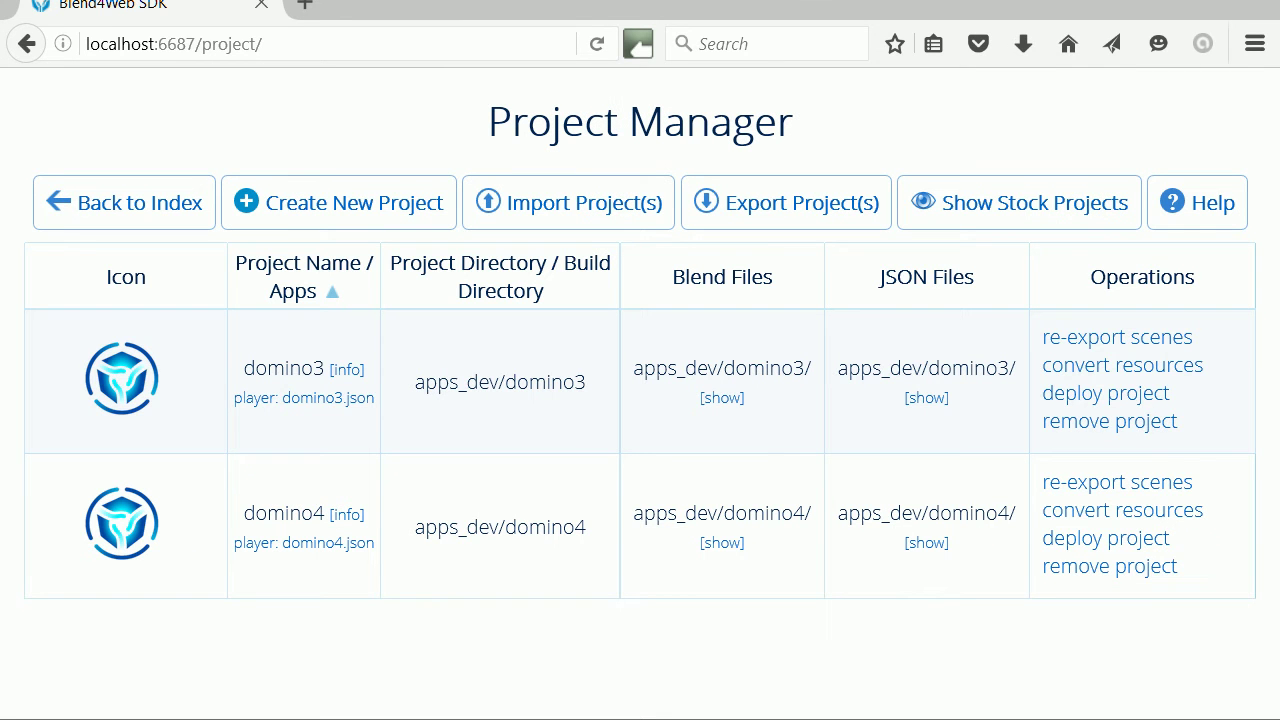
pyautogui.click(722, 545)
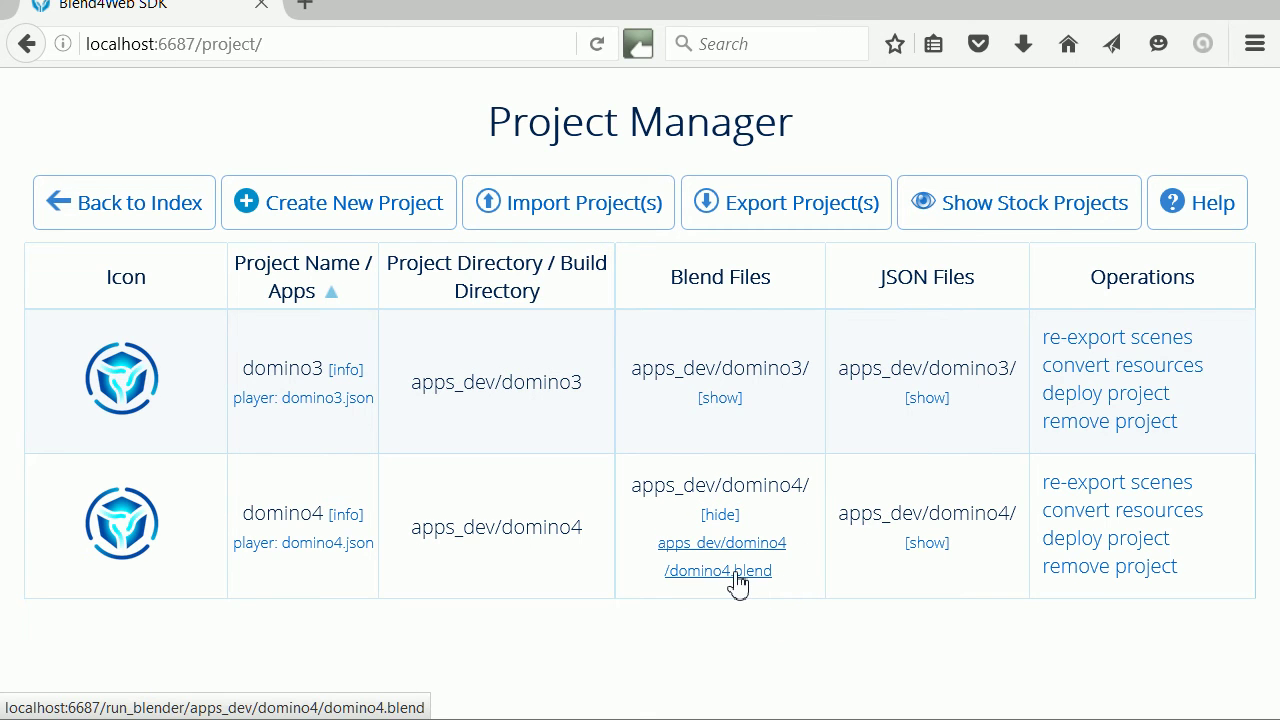
pyautogui.click(710, 567)
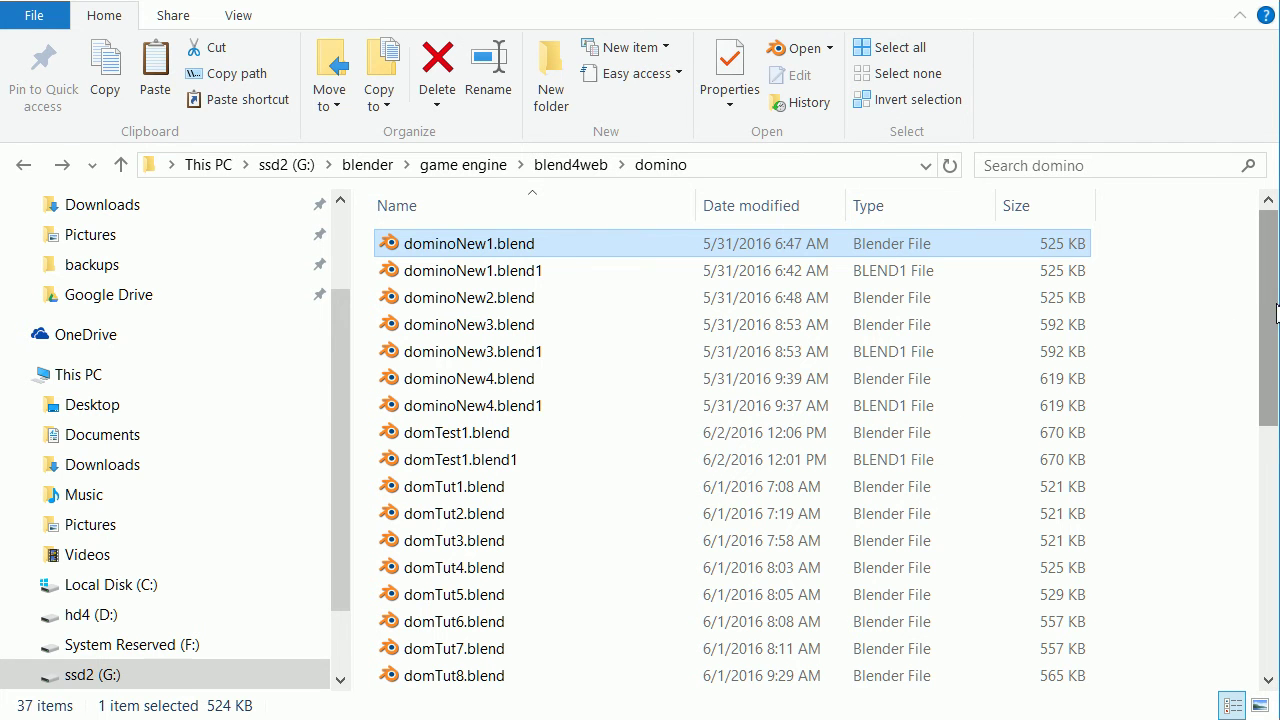
# Step: Switch to File Explorer and copy domTut23.blend from the domino folder
pyautogui.moveTo(1270, 326); pyautogui.dragTo(1270, 570)
pyautogui.click(483, 651)
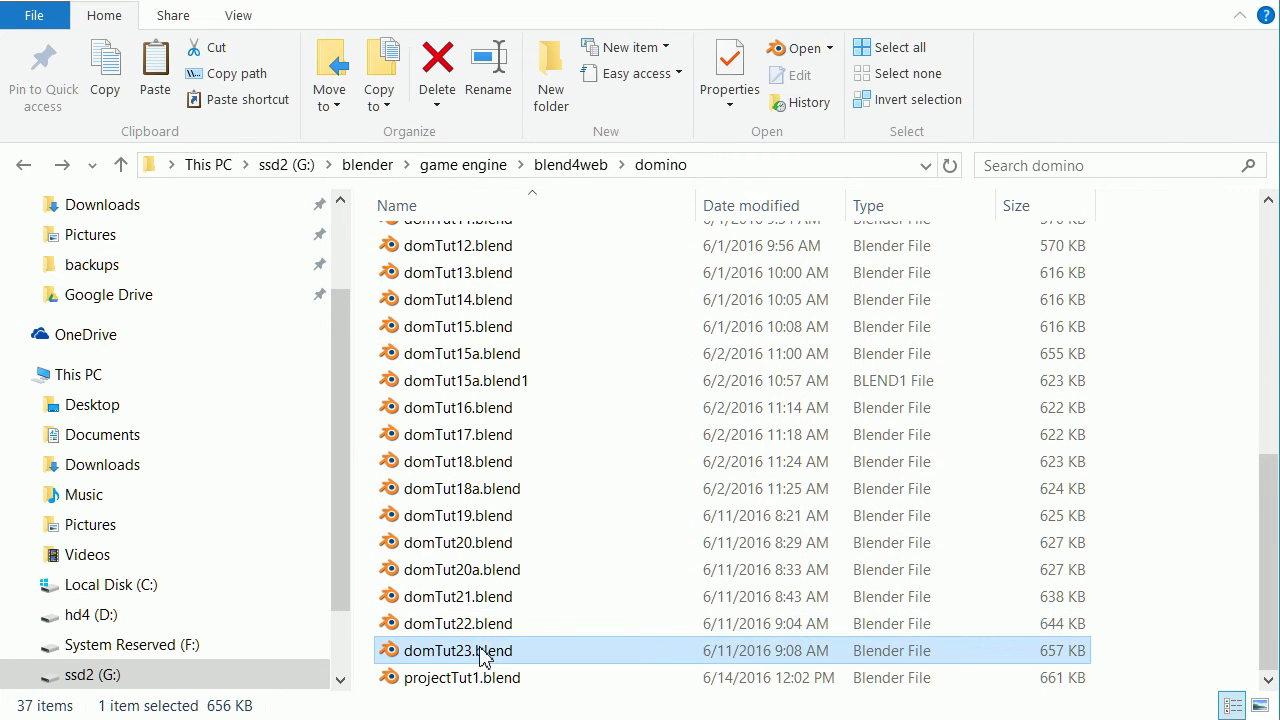
pyautogui.rightClick(483, 651)
pyautogui.click(566, 488)
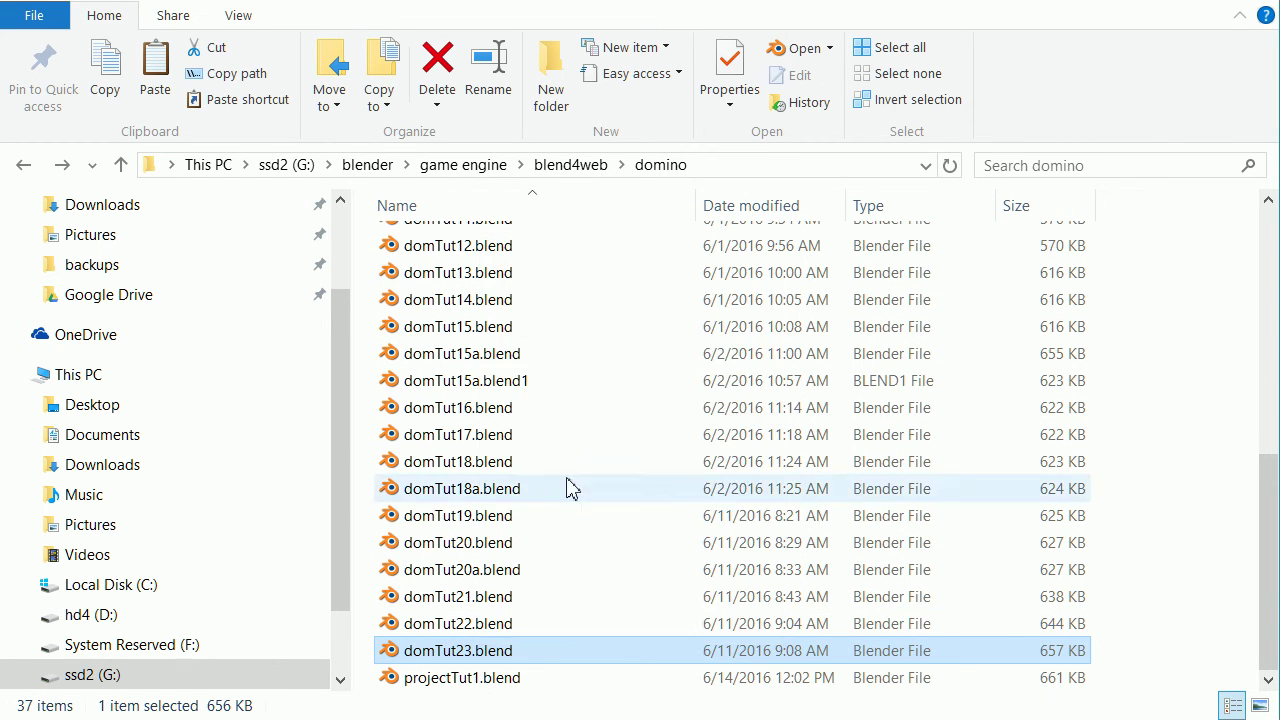
# Step: Paste the copied domTut23.blend into the domino4 folder under blend4web_sdk_free\apps_dev on the G: drive
pyautogui.click(285, 166)
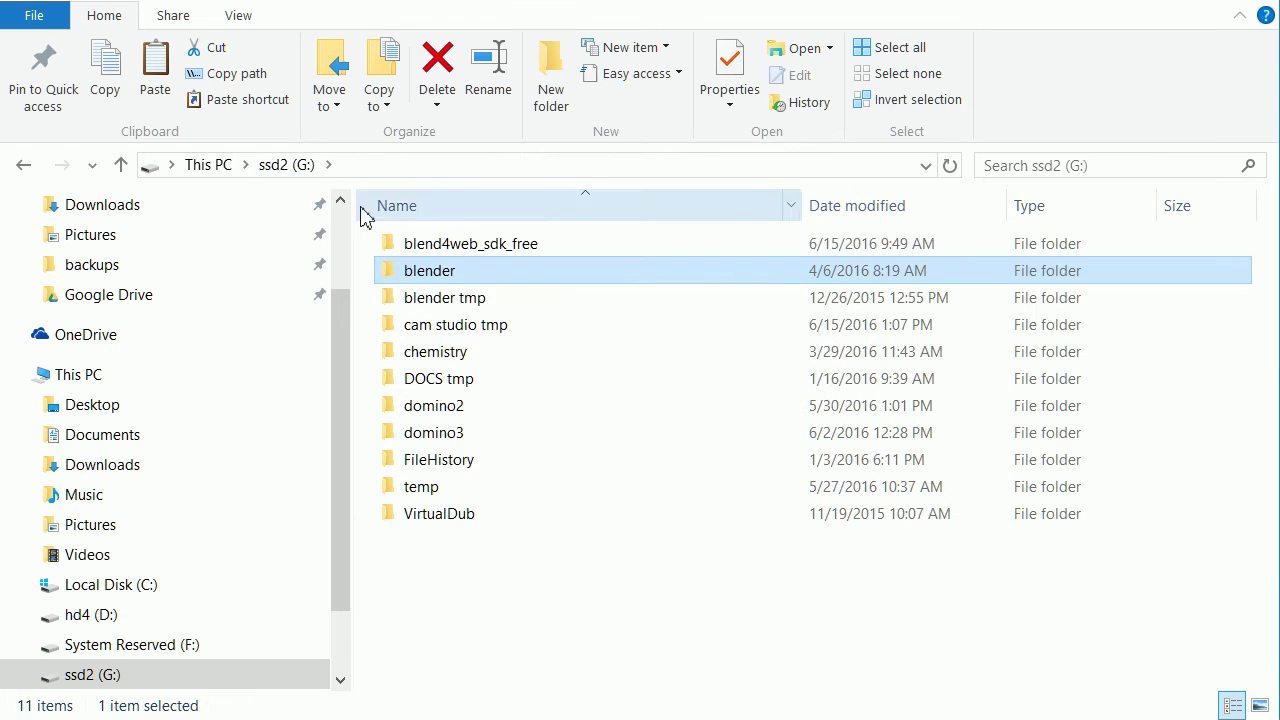
pyautogui.doubleClick(467, 246)
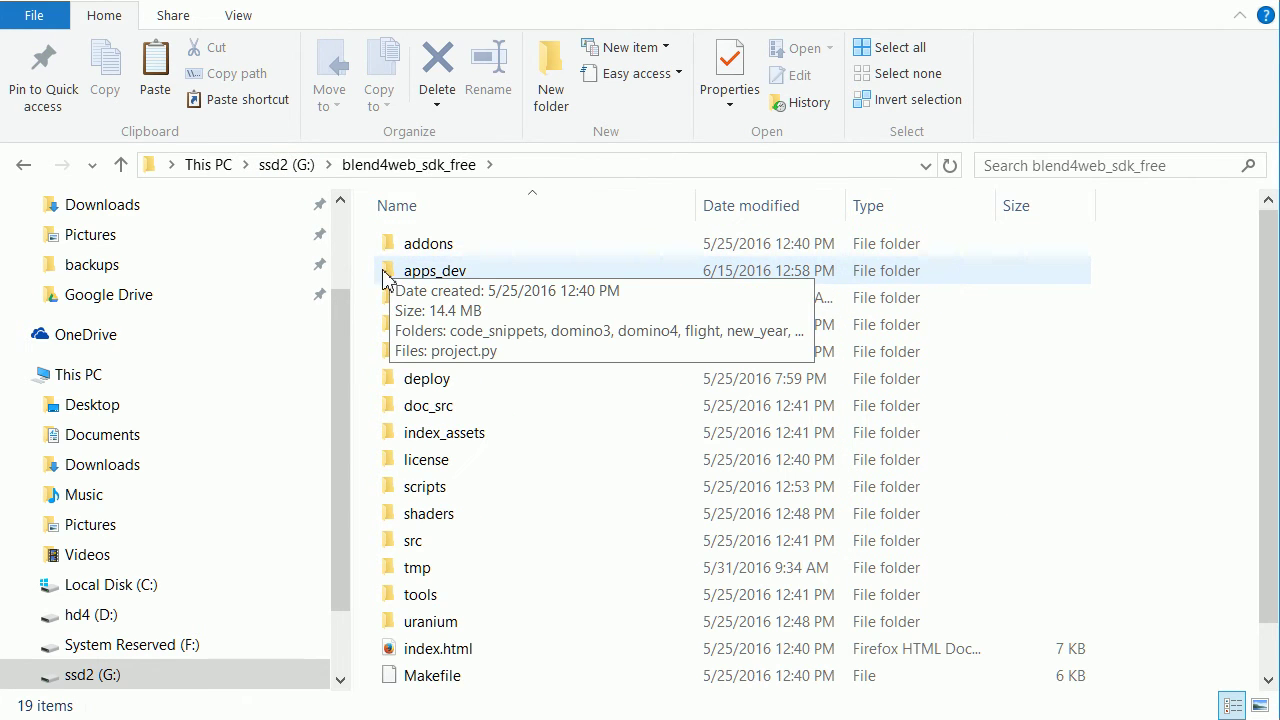
pyautogui.doubleClick(450, 274)
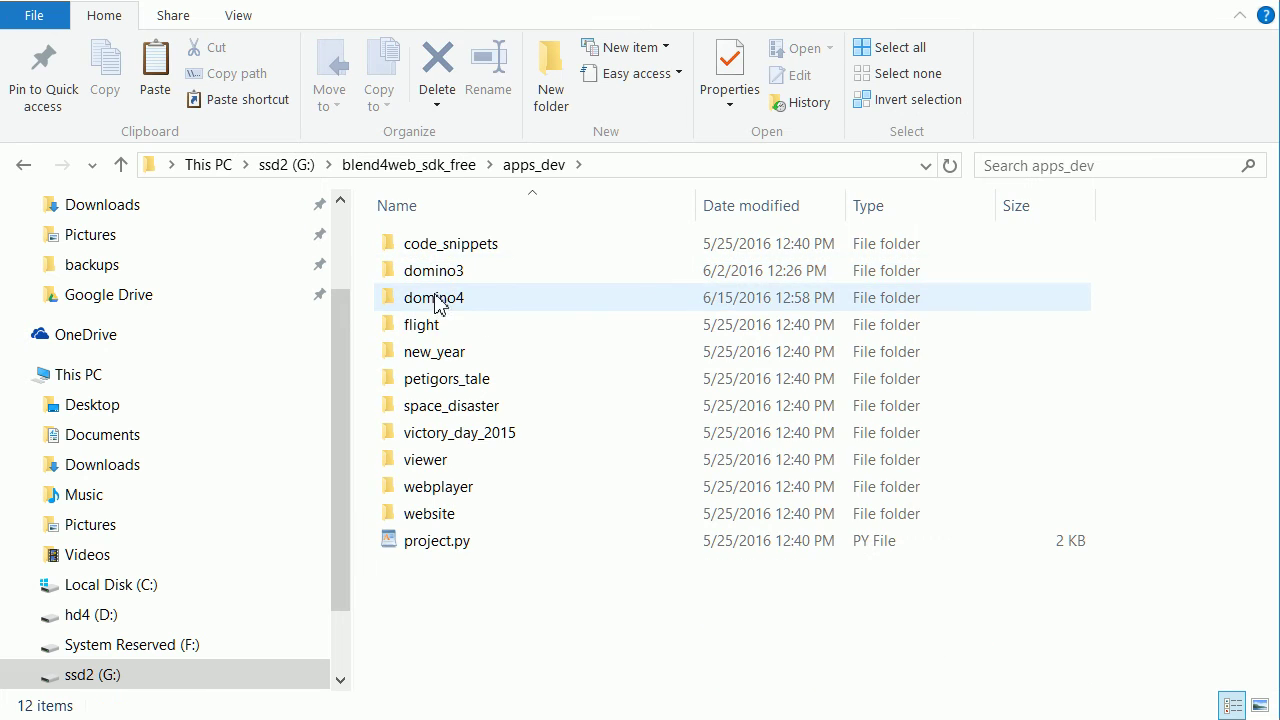
pyautogui.click(435, 300)
pyautogui.doubleClick(437, 300)
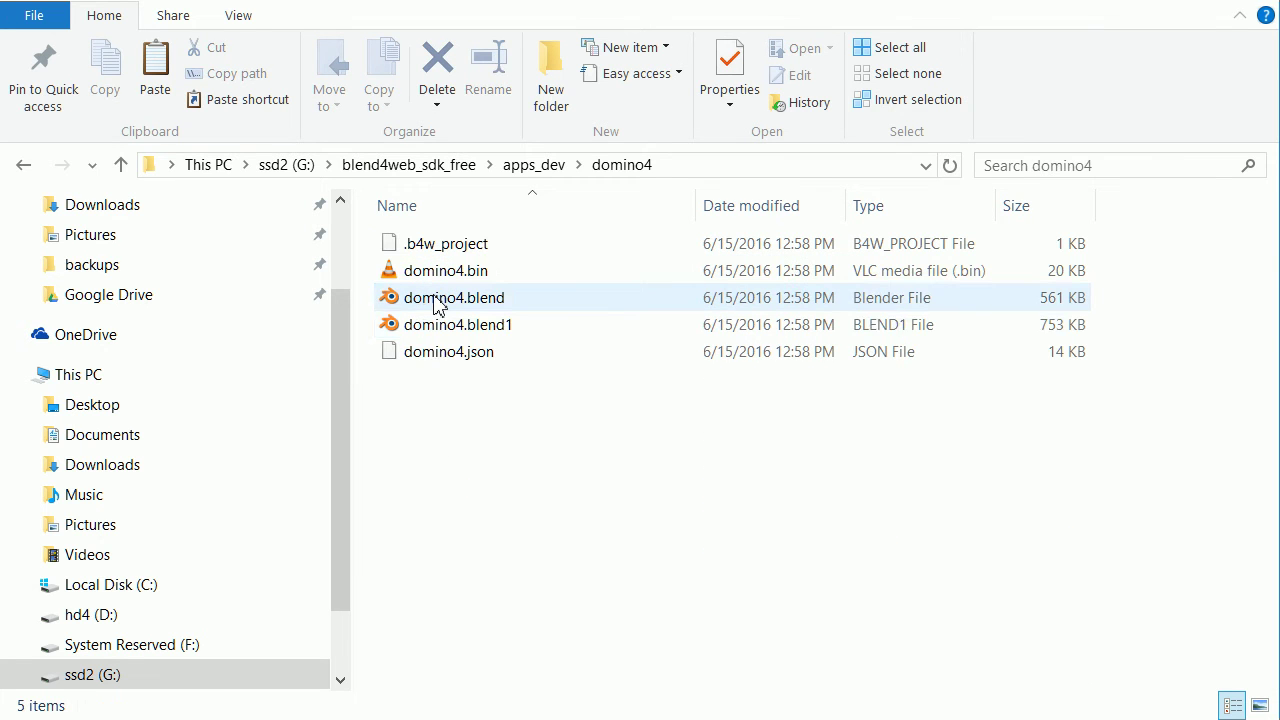
pyautogui.rightClick(470, 410)
pyautogui.click(571, 195)
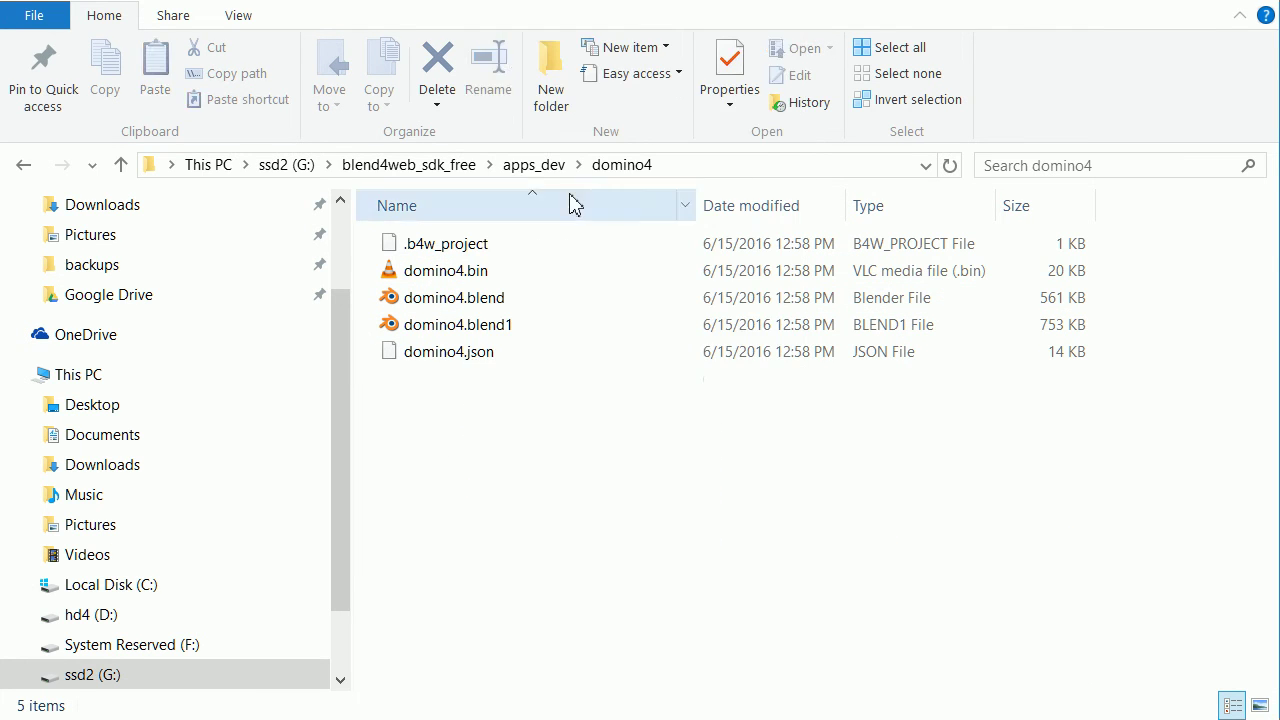
# Step: Delete the starter file domino4.blend from the domino4 project folder
pyautogui.click(470, 305)
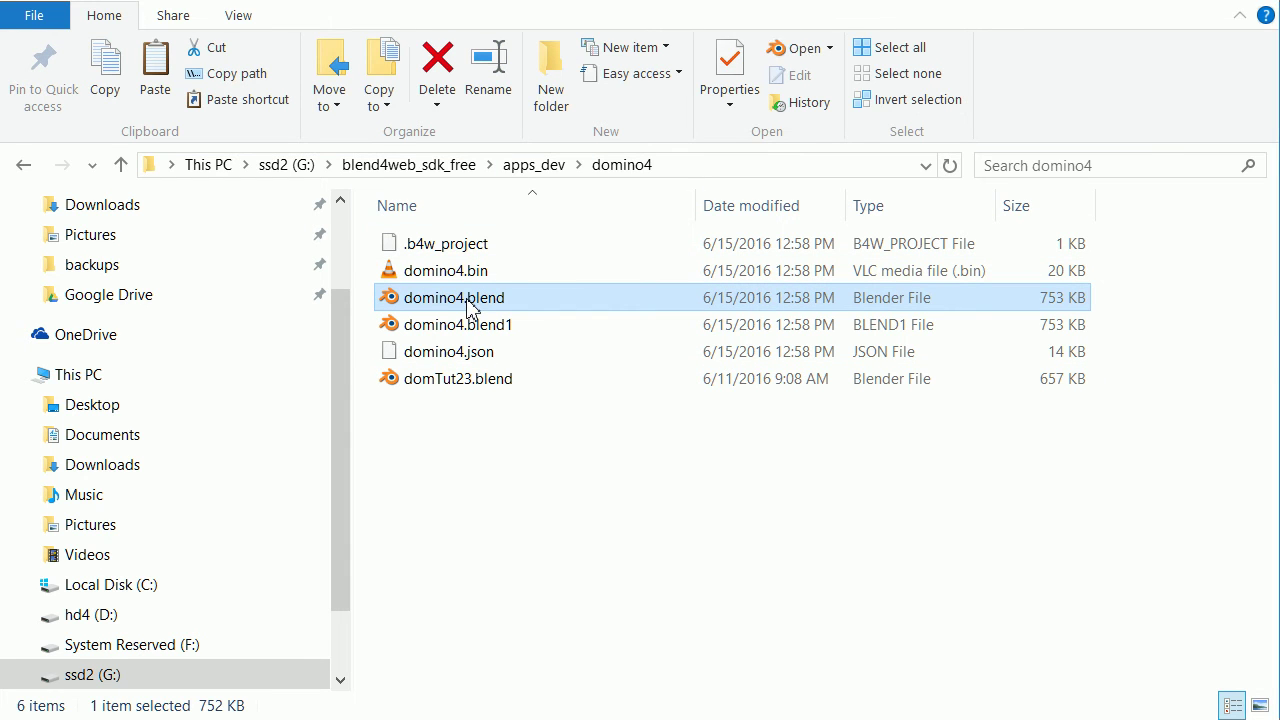
pyautogui.press('Delete')
pyautogui.click(1090, 170)
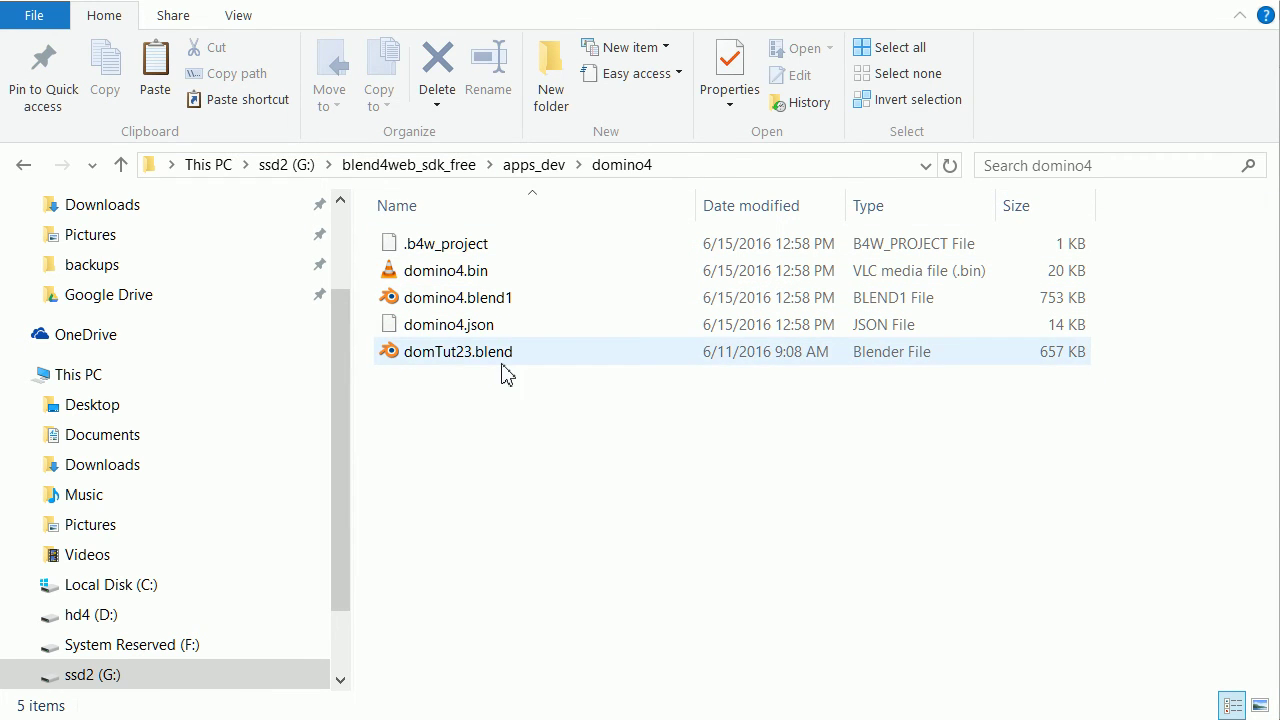
# Step: Rename domTut23.blend in the domino4 project folder as domino4.blend
pyautogui.click(437, 363)
pyautogui.click(437, 363)
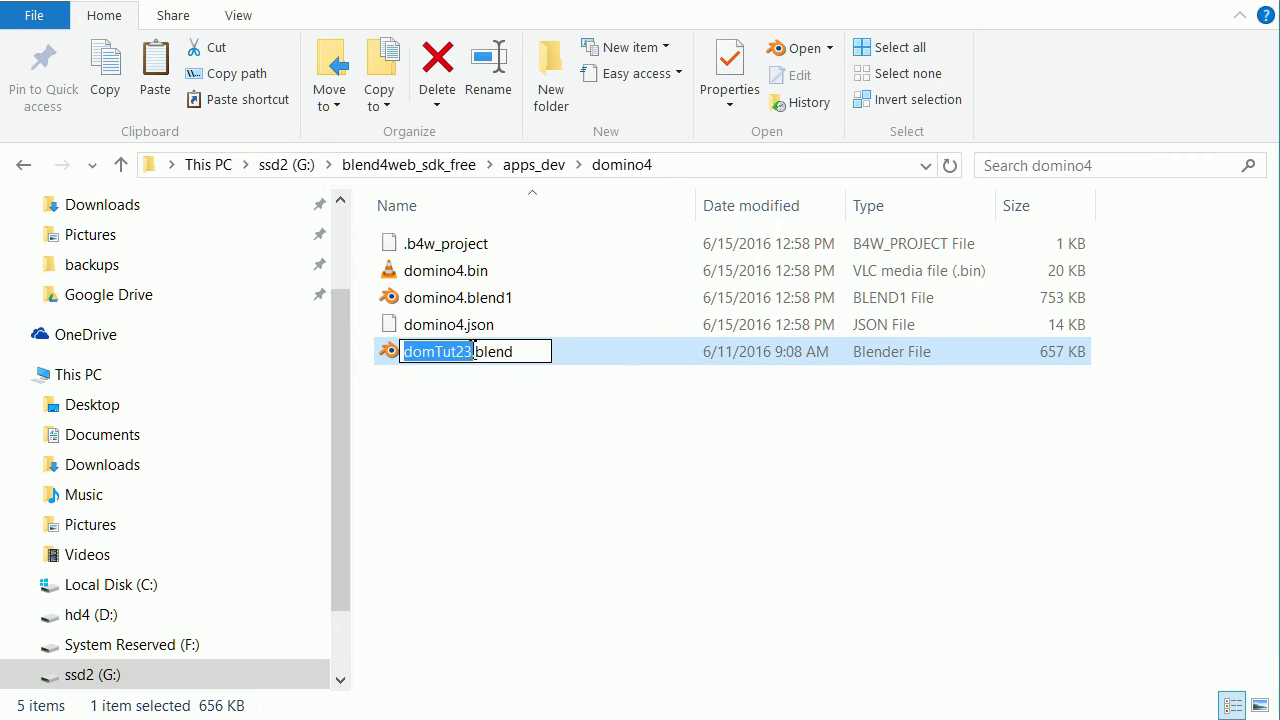
pyautogui.press('Right')
pyautogui.press('BackSpace')
pyautogui.press('BackSpace')
pyautogui.press('BackSpace')
pyautogui.press('BackSpace')
pyautogui.press('BackSpace')
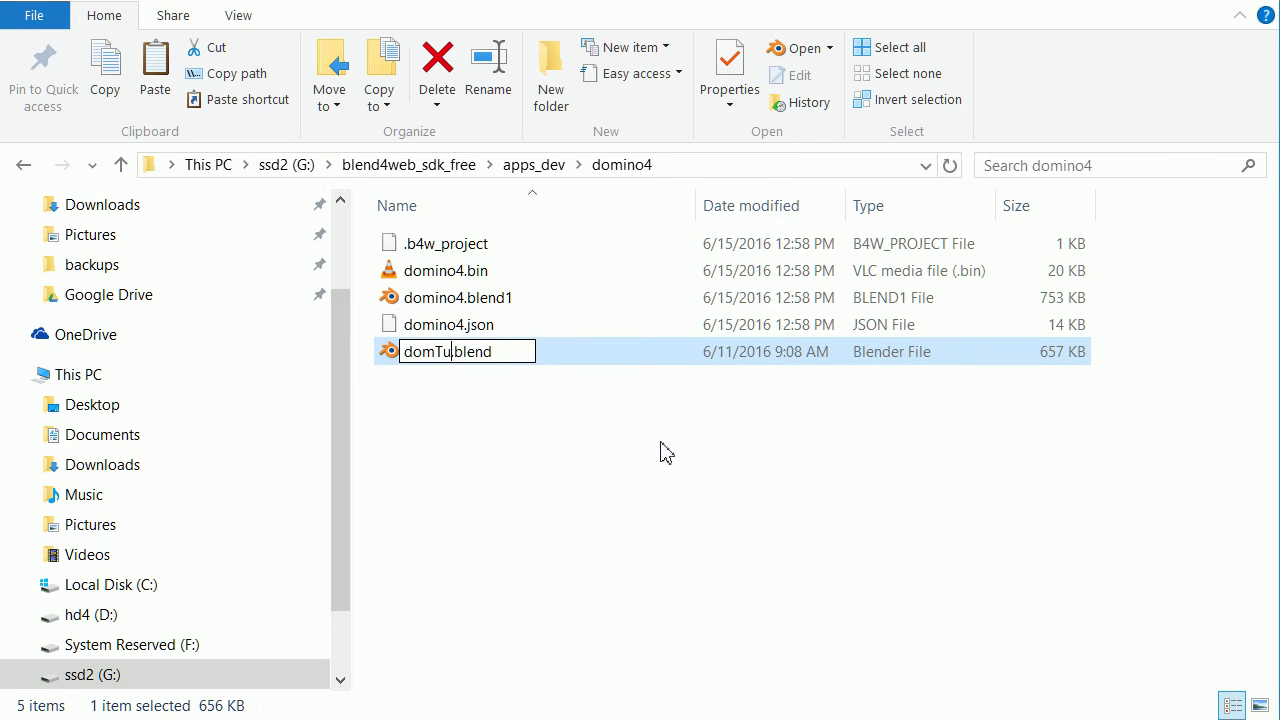
pyautogui.write('ino4')
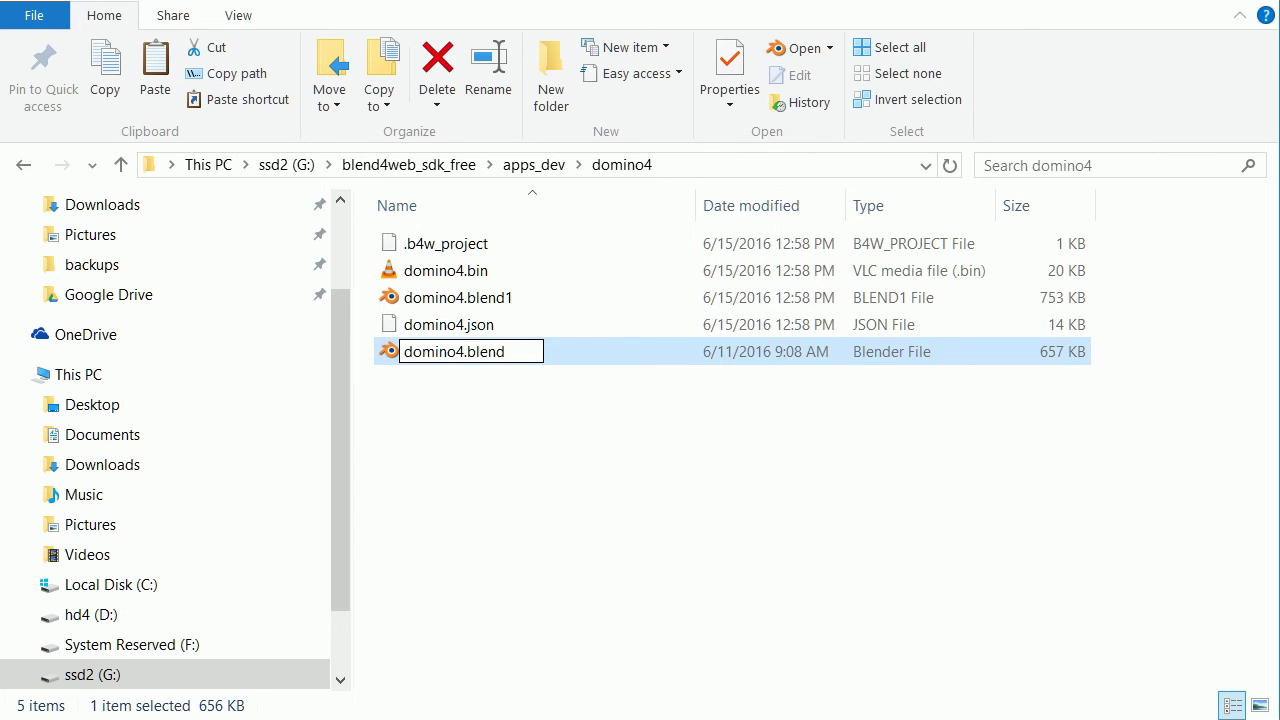
pyautogui.press('Return')
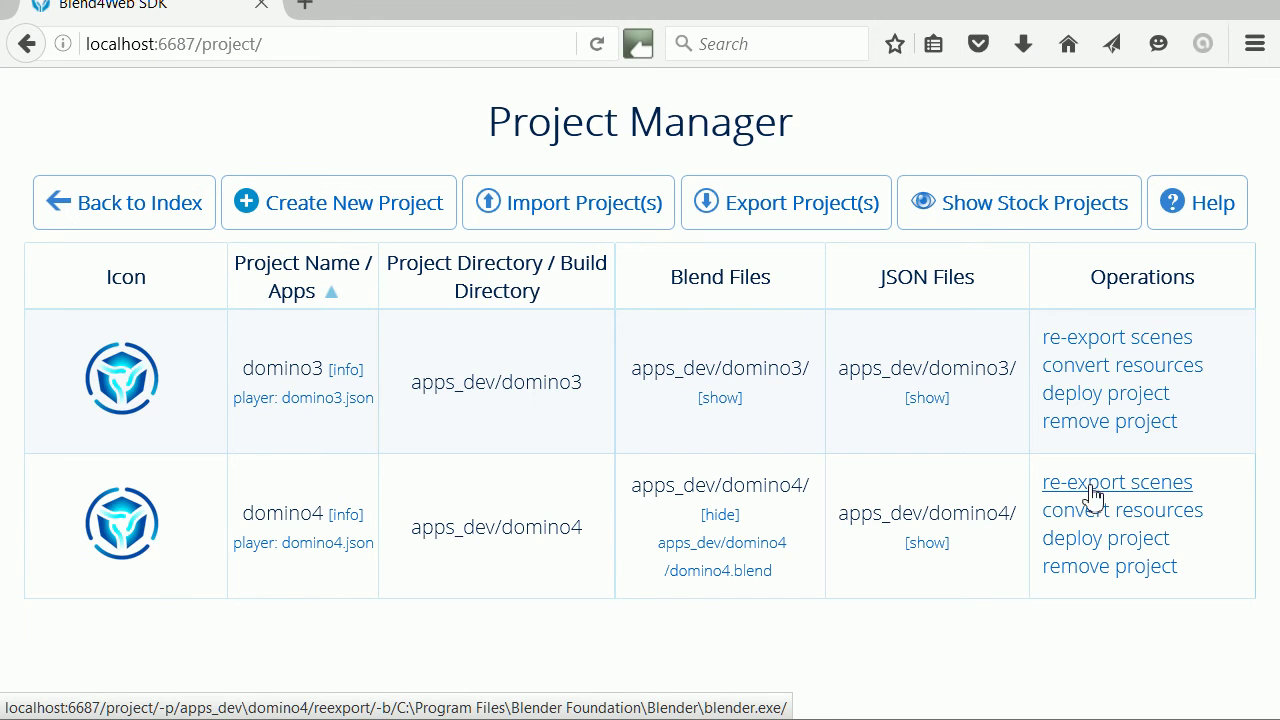
# Step: Switch to the browser's Project Manager, re-export the scenes of the domino4 project and return to the project list
pyautogui.click(1155, 488)
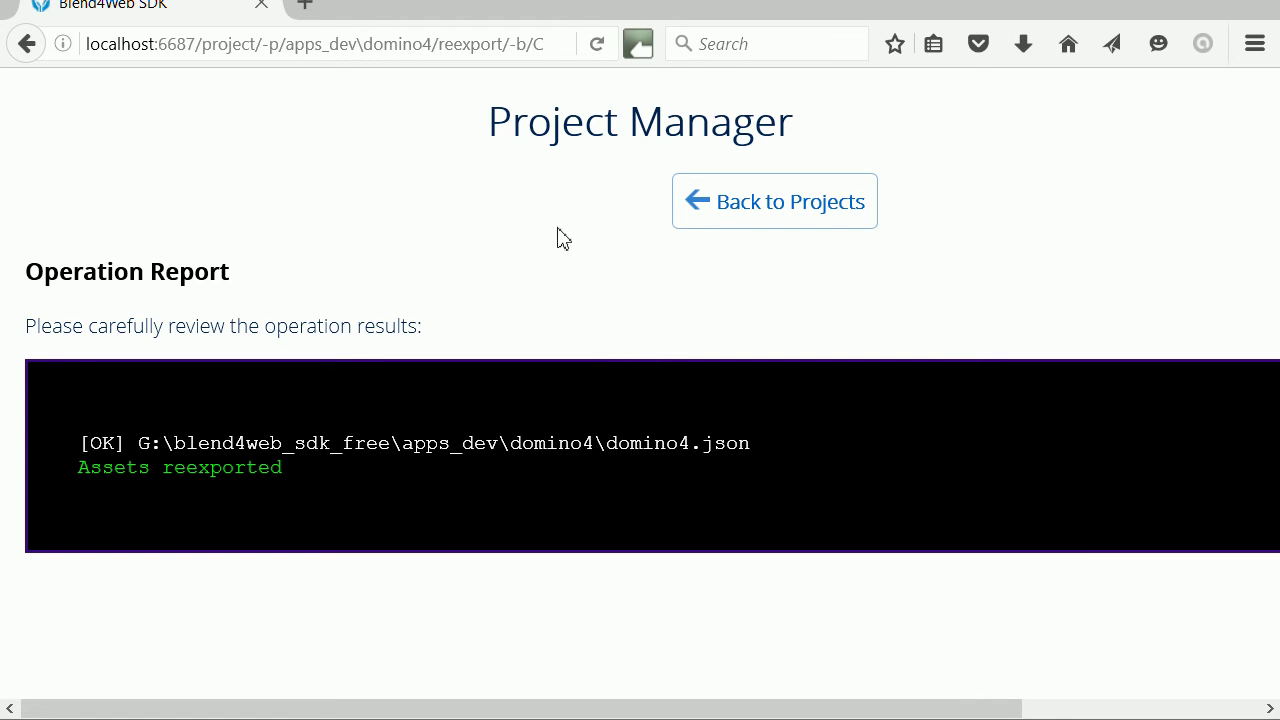
pyautogui.click(763, 218)
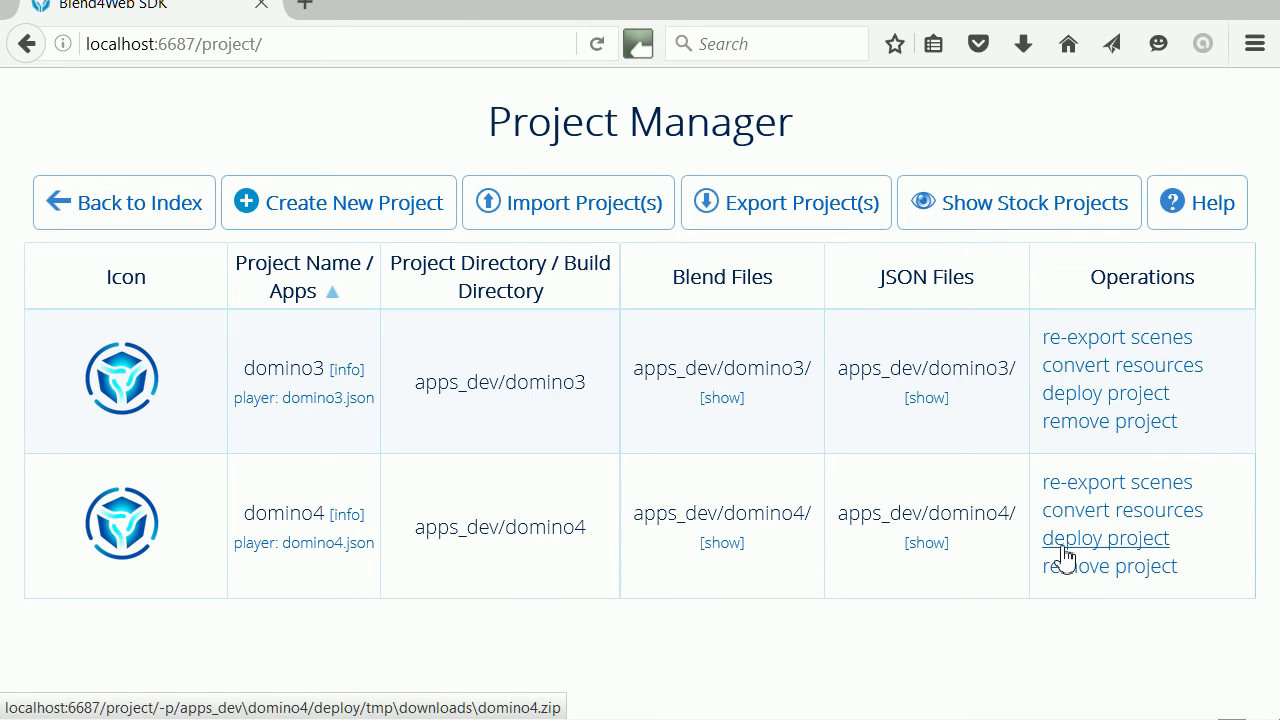
# Step: Deploy the domino4 project and download the resulting domino4.zip by saving the file
pyautogui.click(1157, 558)
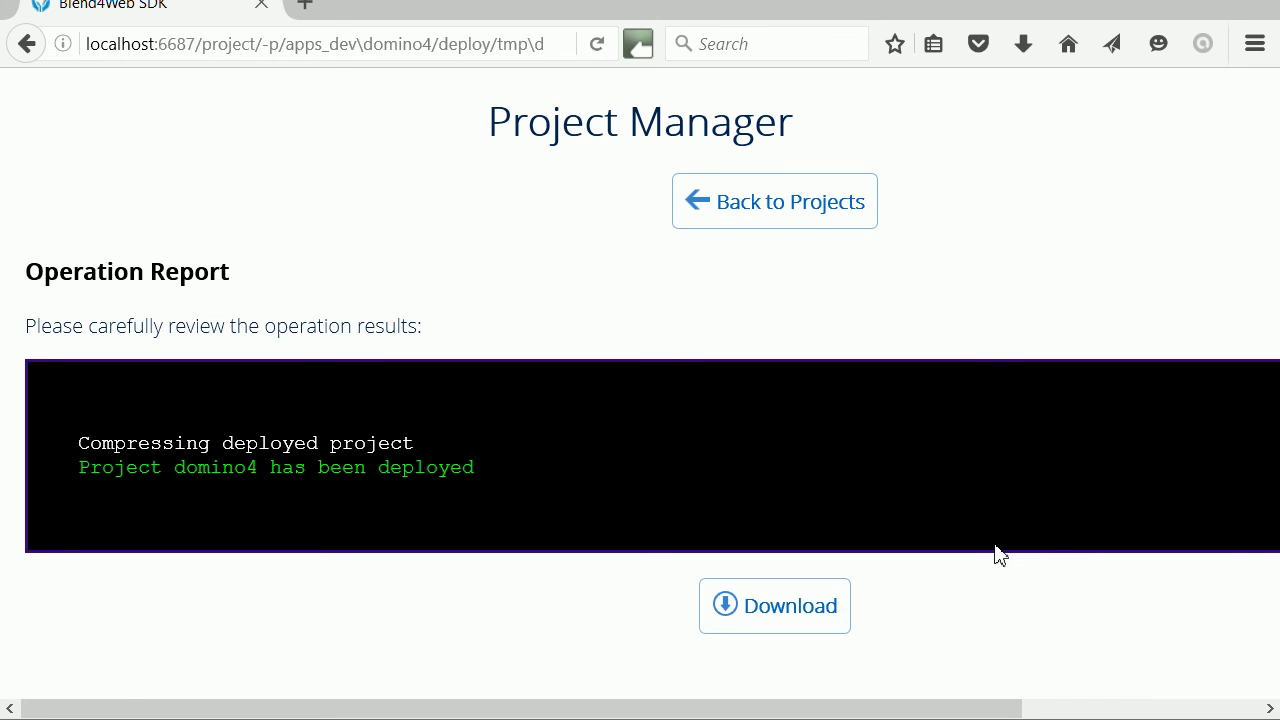
pyautogui.click(792, 620)
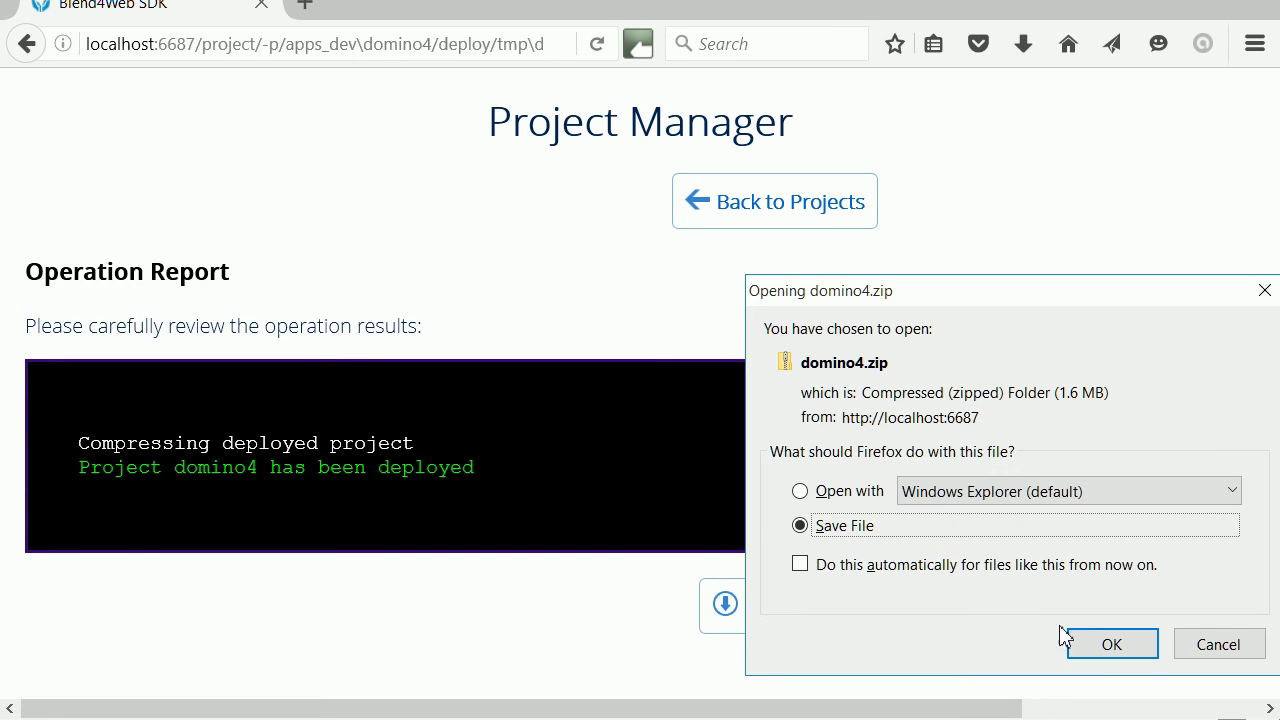
pyautogui.click(1112, 645)
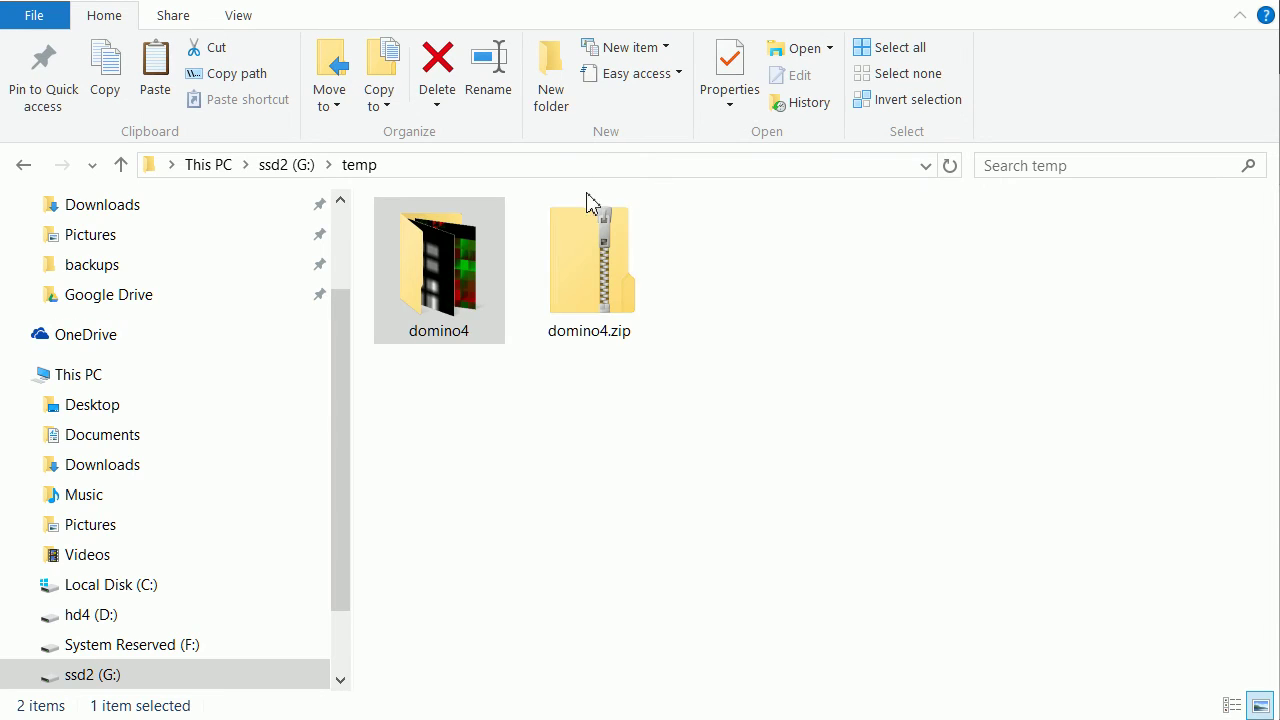
# Step: Switch to File Explorer and open the domino4 folder stored beside domino4.zip in the temp folder
pyautogui.click(590, 240)
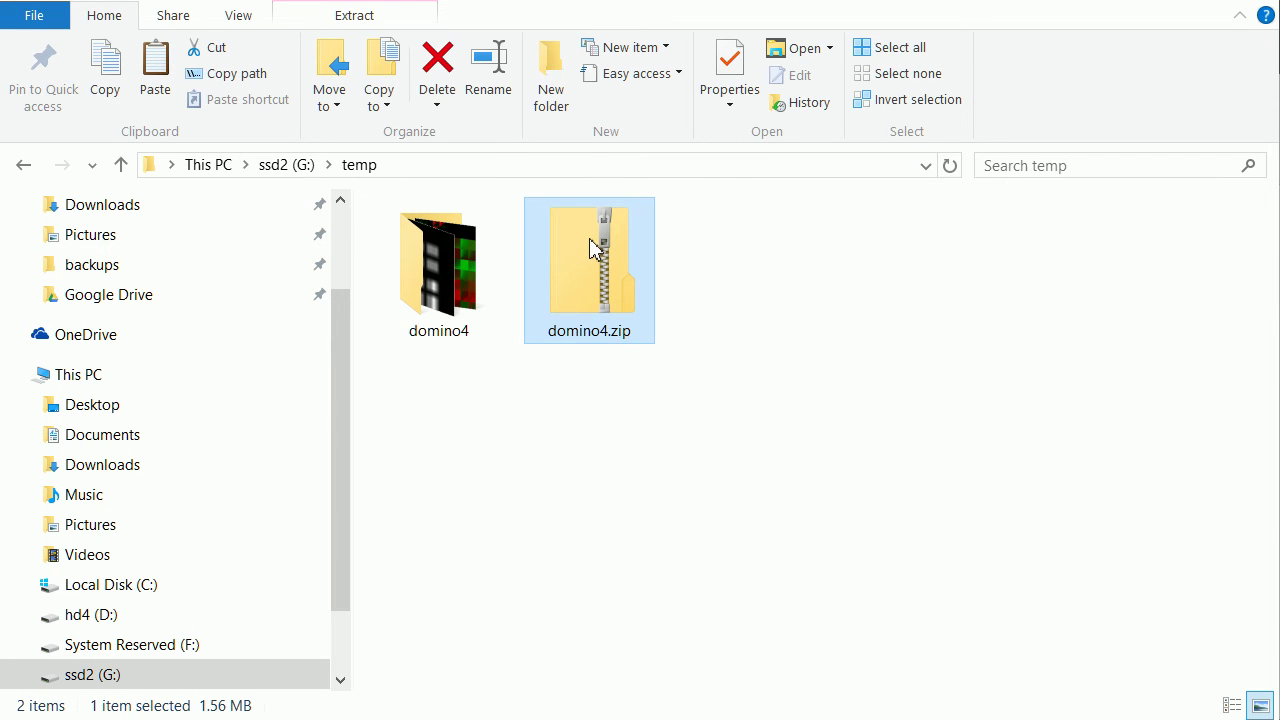
pyautogui.doubleClick(433, 255)
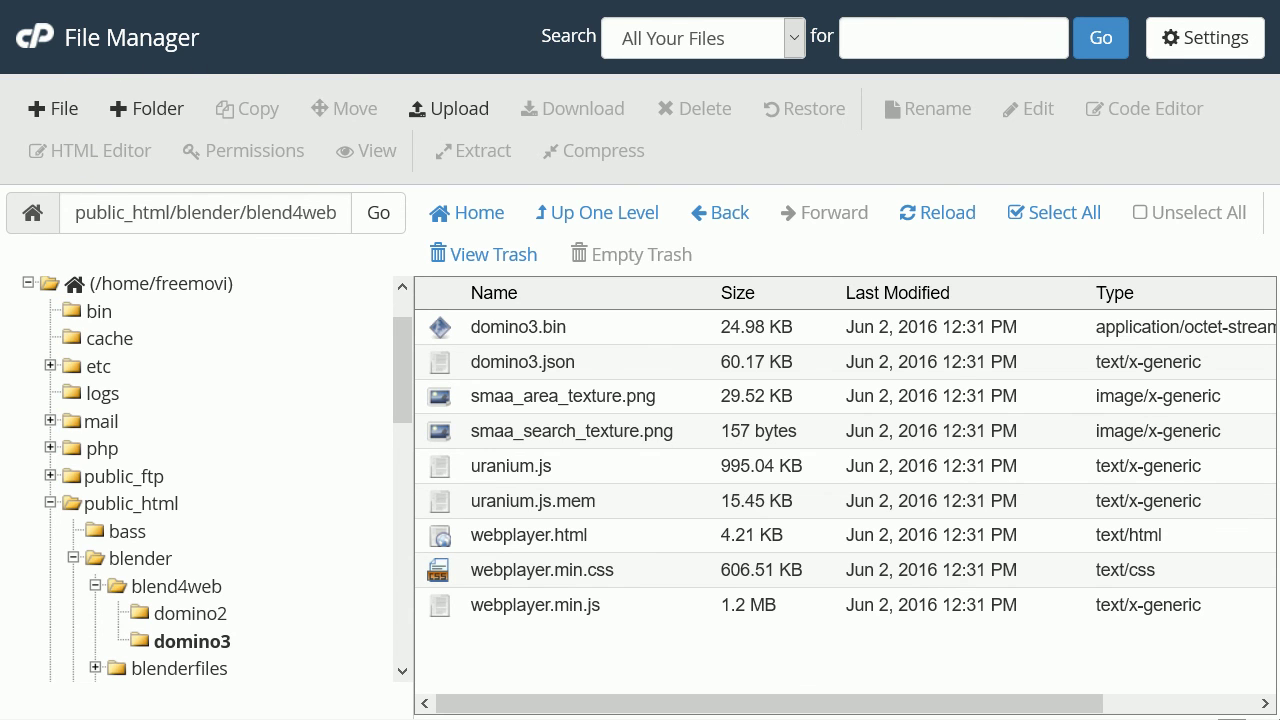
# Step: Switch to Notepad and highlight webplayer.html, followed by ?load=domino3.json, in the web address of the domino3 project
pyautogui.hotkey('alt', 'Tab')
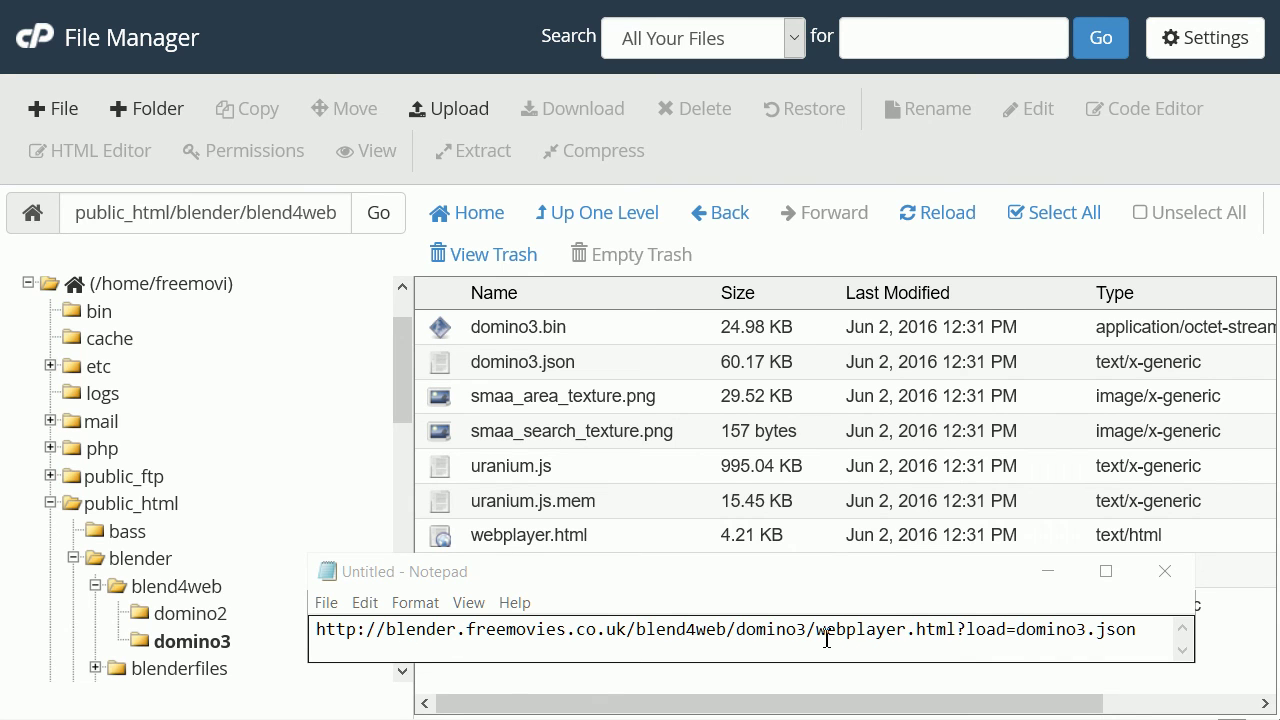
pyautogui.moveTo(818, 632); pyautogui.dragTo(956, 627)
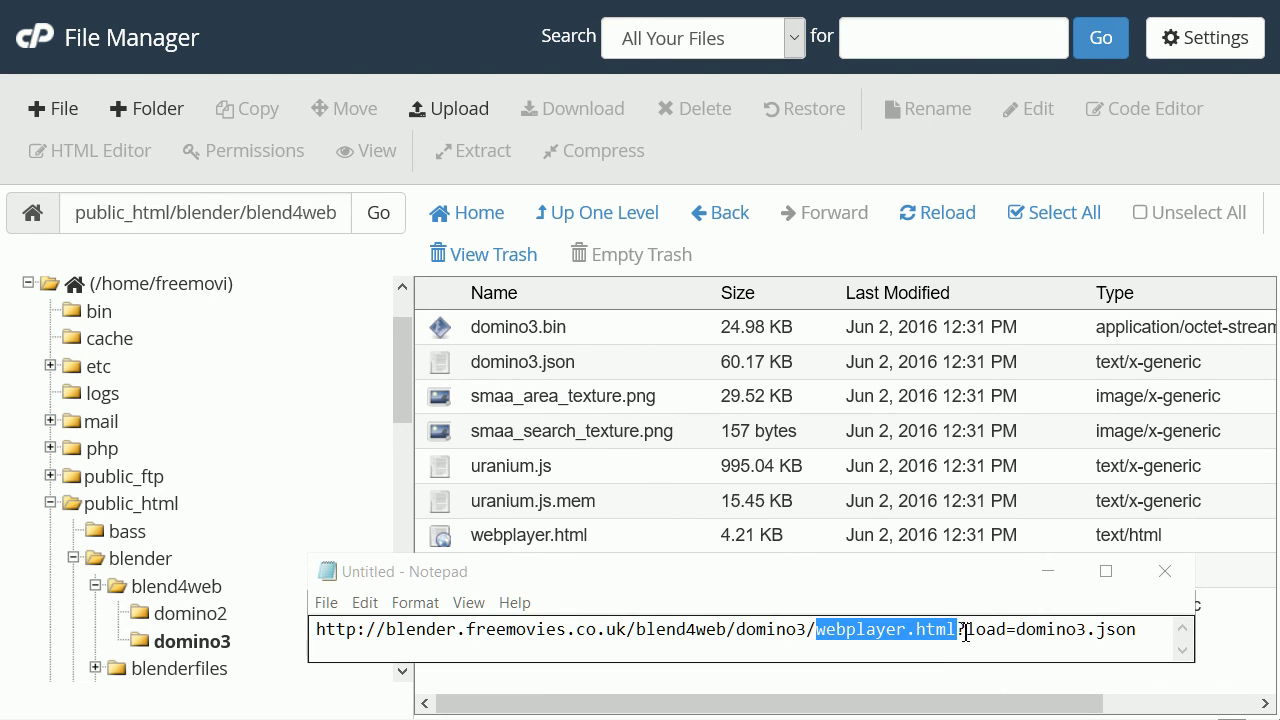
pyautogui.moveTo(958, 629); pyautogui.dragTo(1140, 623)
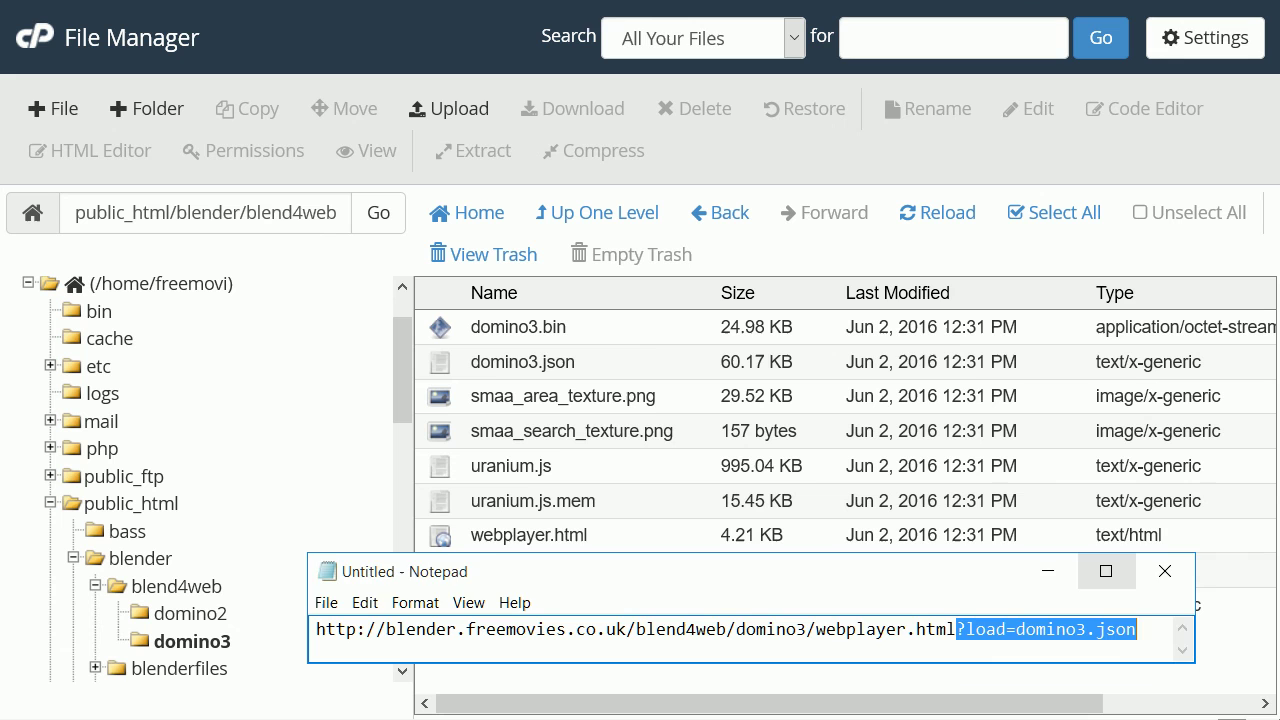